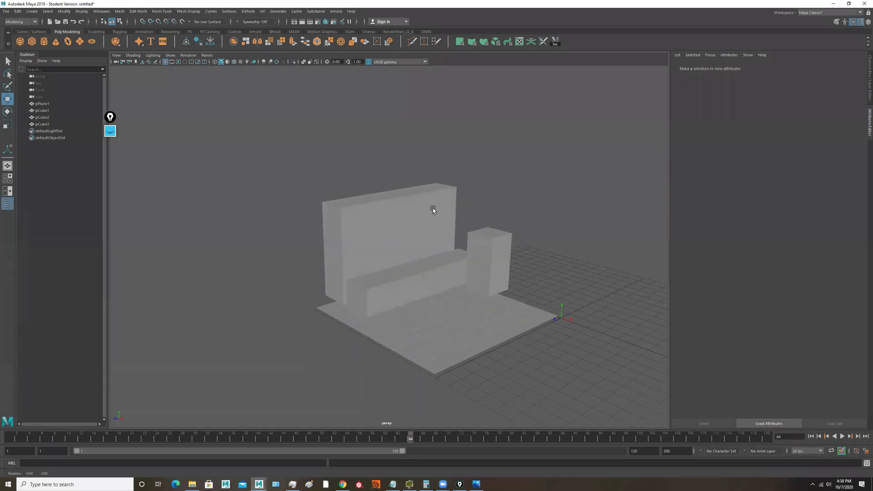
# Try to open the recent scene file DonovanLogo.mb.
pyautogui.keyDown('alt'); pyautogui.moveTo(382, 227); pyautogui.dragTo(419, 214, button='right'); pyautogui.keyUp('alt')
pyautogui.keyDown('alt'); pyautogui.moveTo(419, 214); pyautogui.dragTo(395, 218, button='middle'); pyautogui.keyUp('alt')
pyautogui.moveTo(394, 217)
pyautogui.keyDown('alt'); pyautogui.mouseDown()
pyautogui.moveTo(373, 228)
pyautogui.moveTo(381, 222)
pyautogui.mouseUp(); pyautogui.keyUp('alt')
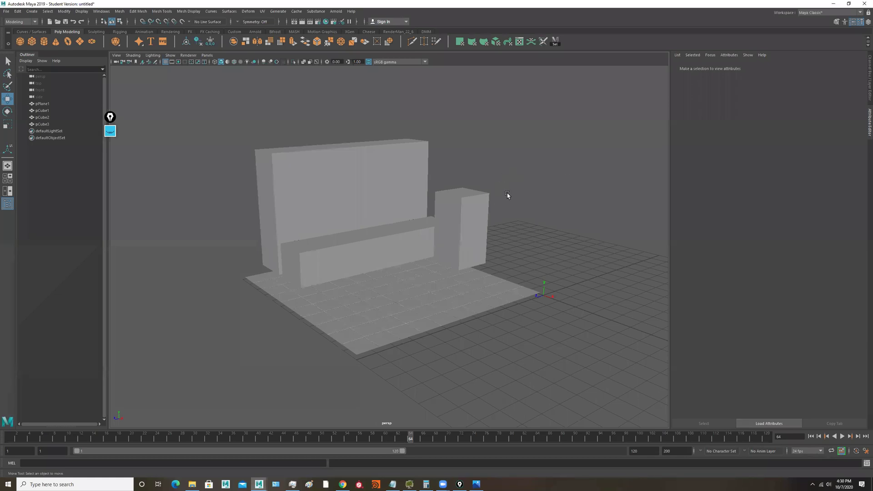
pyautogui.click(6, 11)
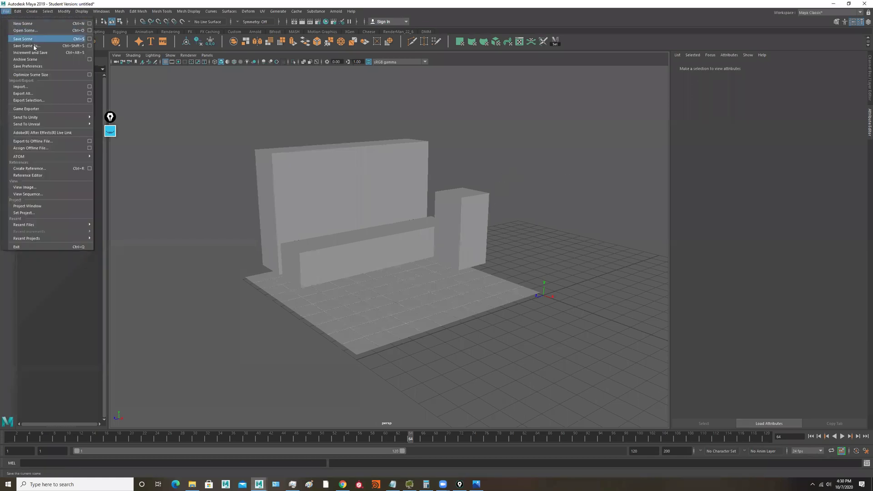
pyautogui.moveTo(49, 226)
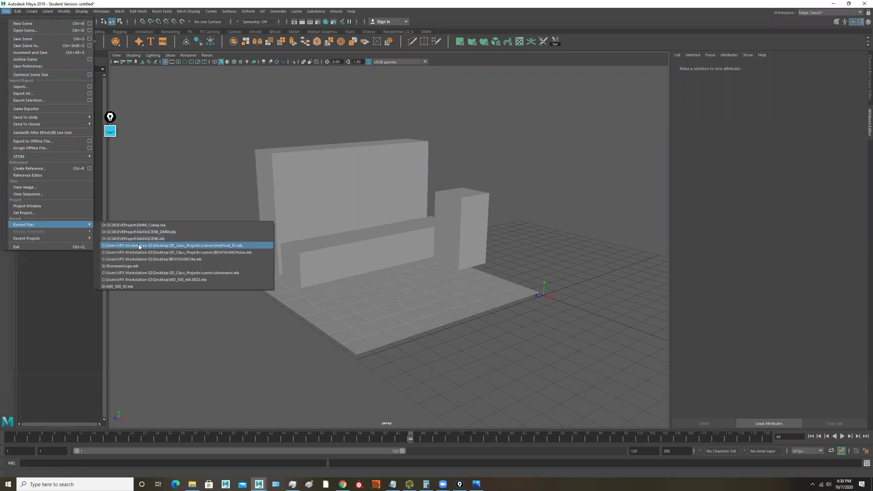
pyautogui.click(134, 266)
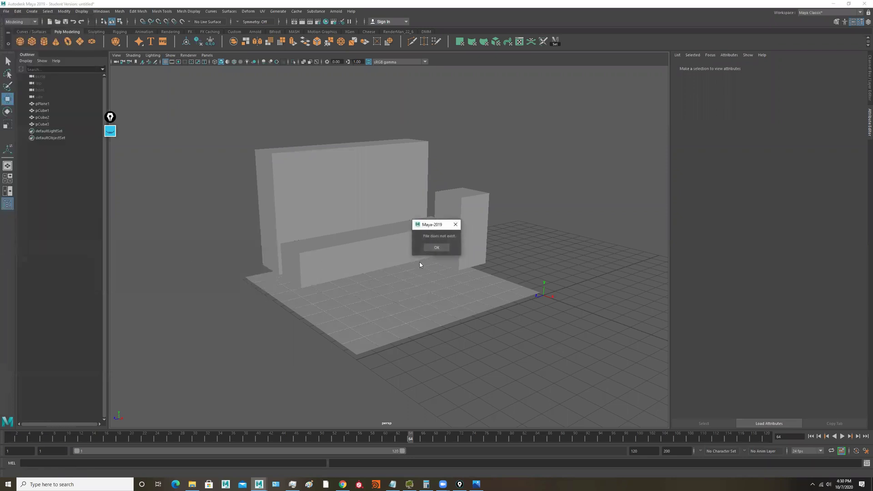
pyautogui.click(440, 248)
# Open the recent scene BOATlAUNCHa.mb from the Desktop, accepting the student version notice.
pyautogui.click(6, 11)
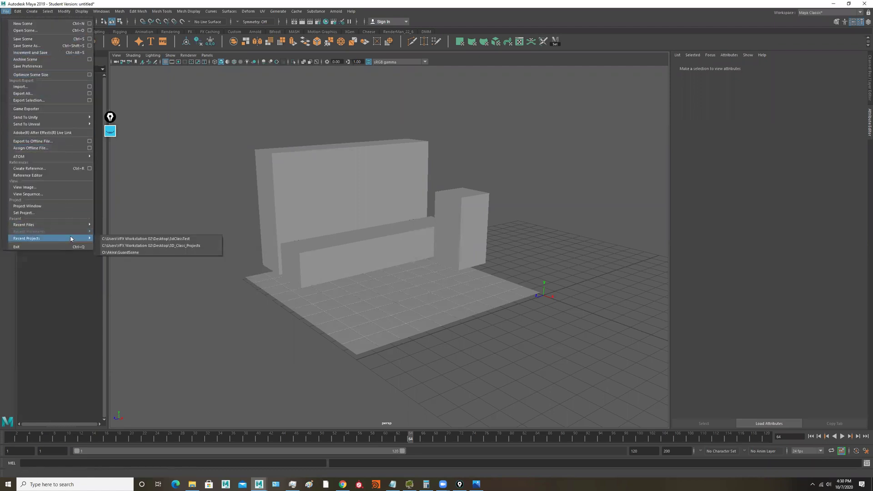
pyautogui.moveTo(83, 224)
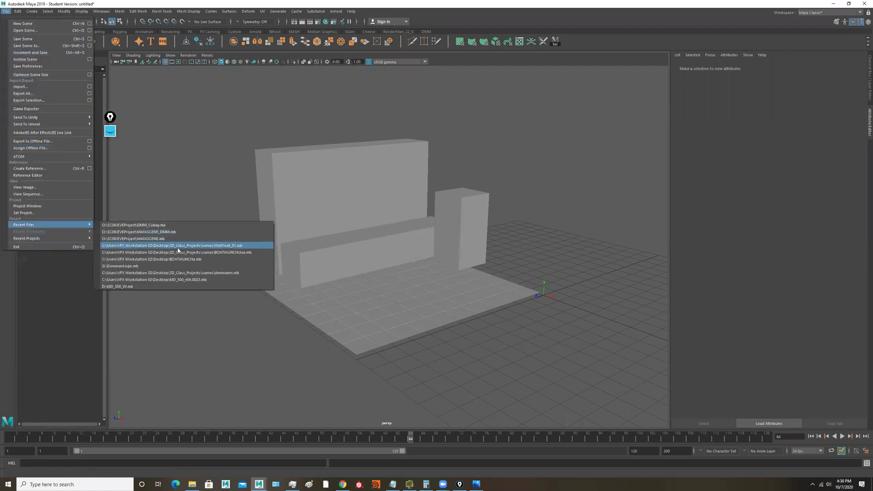
pyautogui.click(190, 259)
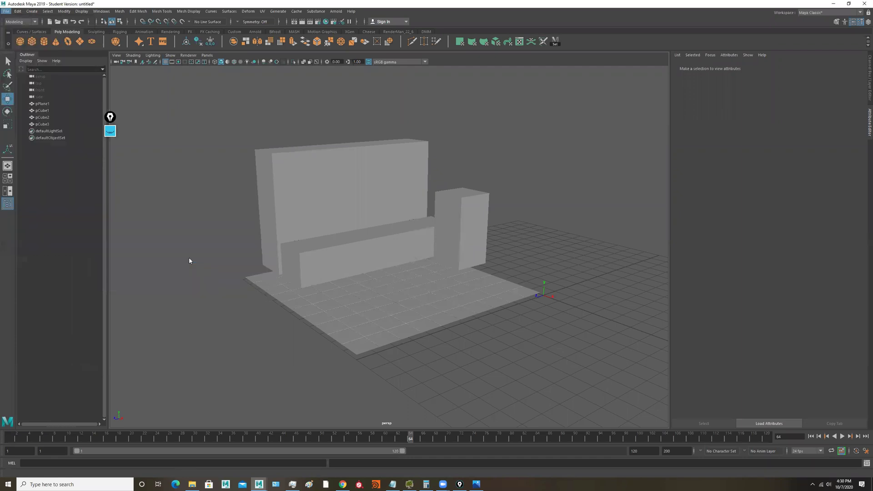
pyautogui.click(438, 245)
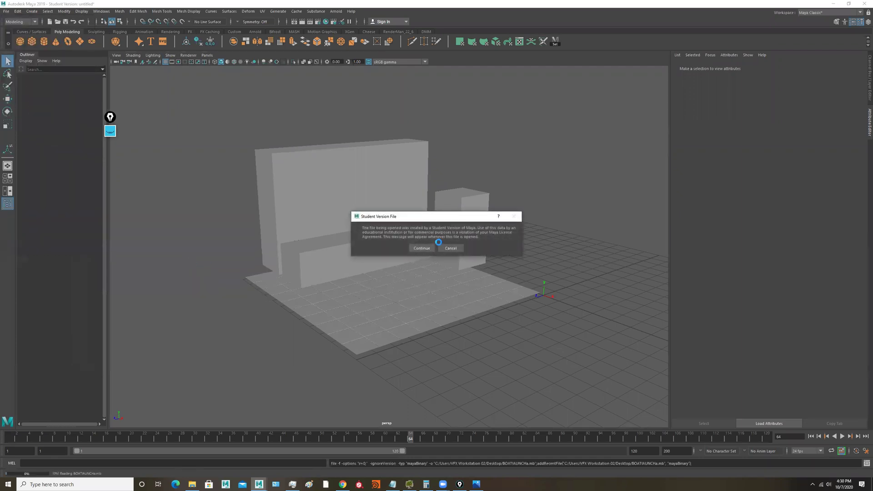
pyautogui.click(430, 248)
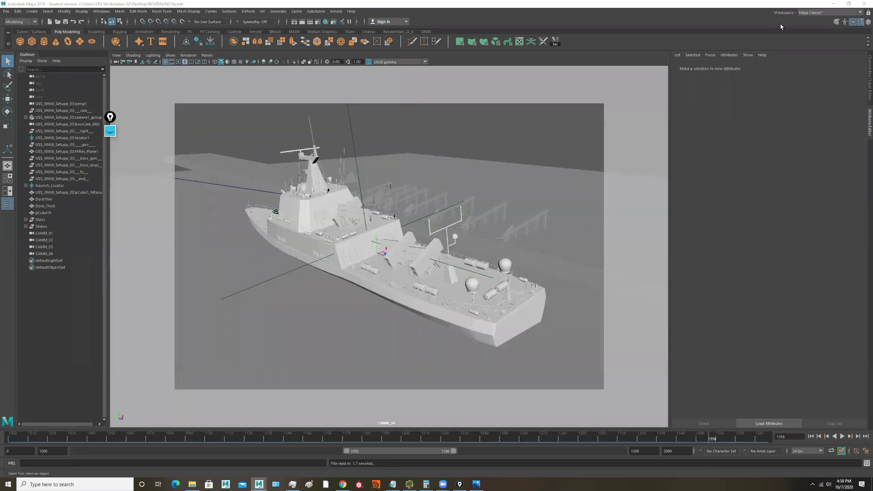
# Switch the workspace to Modeling - Standard and return it to Maya Classic.
pyautogui.click(833, 12)
pyautogui.click(826, 27)
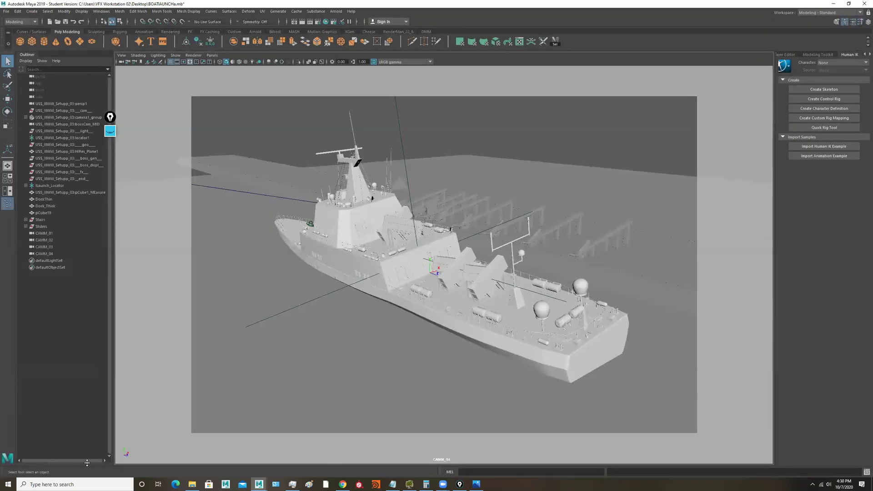
pyautogui.click(815, 13)
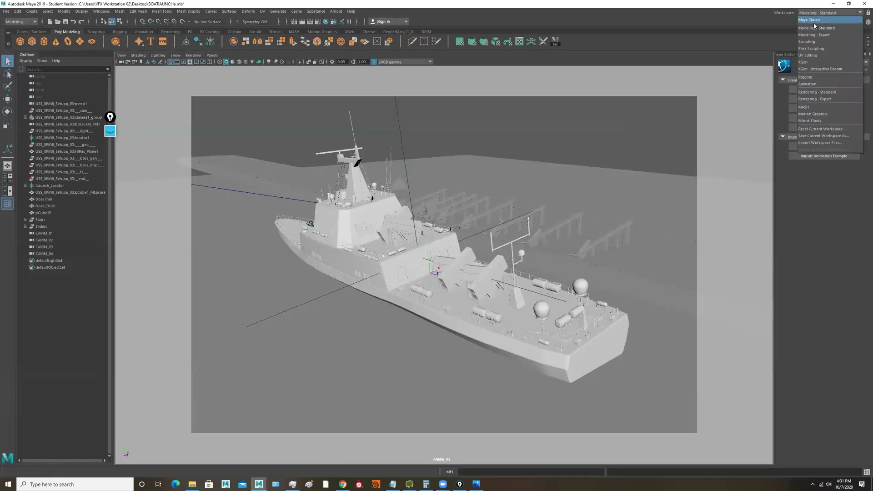
pyautogui.click(816, 20)
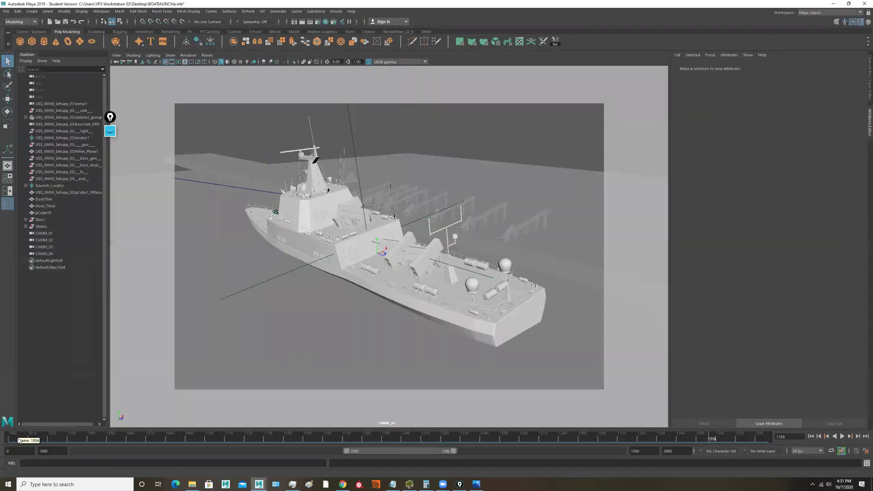
# Play the ship launch animation from frame 1000 and stop it at frame 1250.
pyautogui.click(15, 440)
pyautogui.moveTo(14, 440)
pyautogui.mouseDown()
pyautogui.moveTo(390, 439)
pyautogui.moveTo(10, 438)
pyautogui.mouseUp()
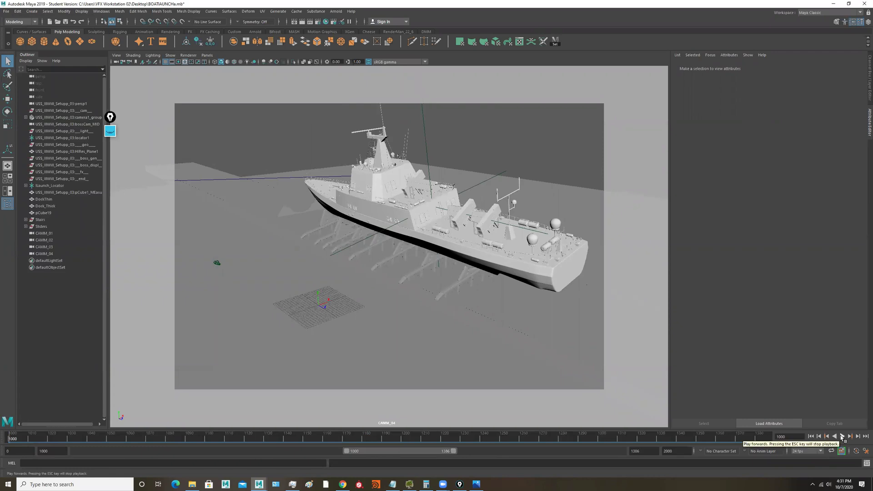
pyautogui.click(842, 437)
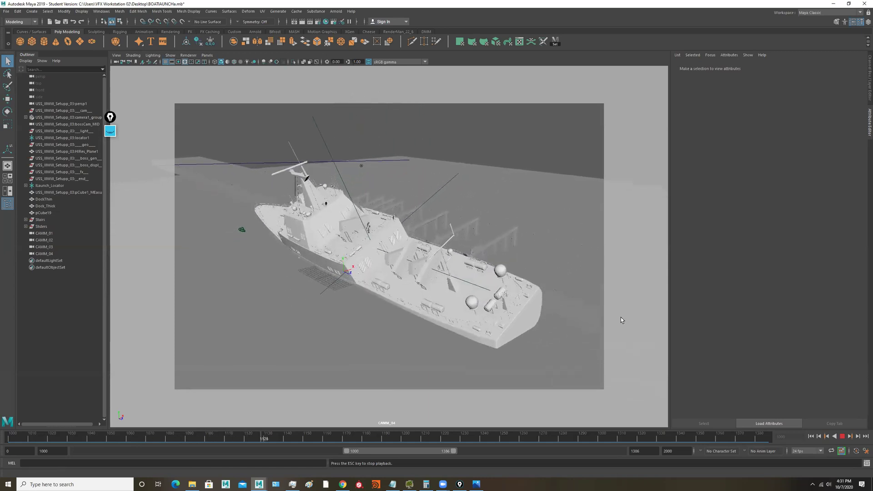
pyautogui.click(843, 436)
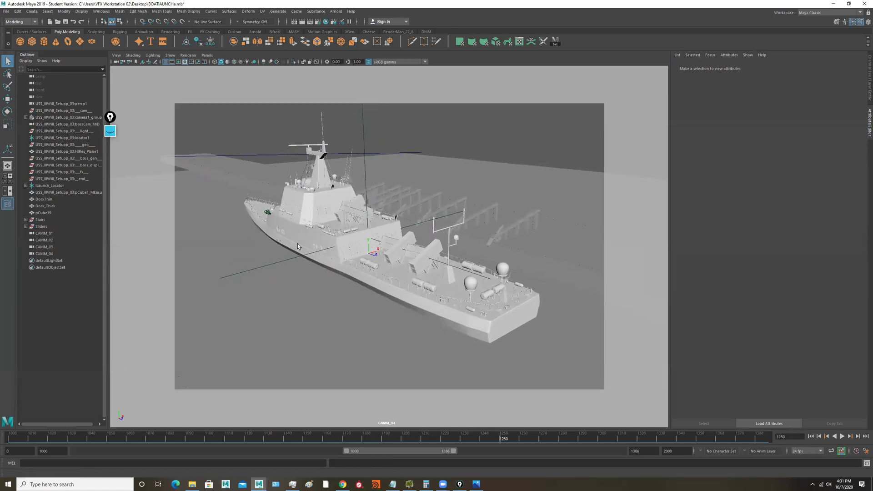
# Switch the viewport to the persp camera and bring the whole ship into view.
pyautogui.click(205, 56)
pyautogui.moveTo(237, 62)
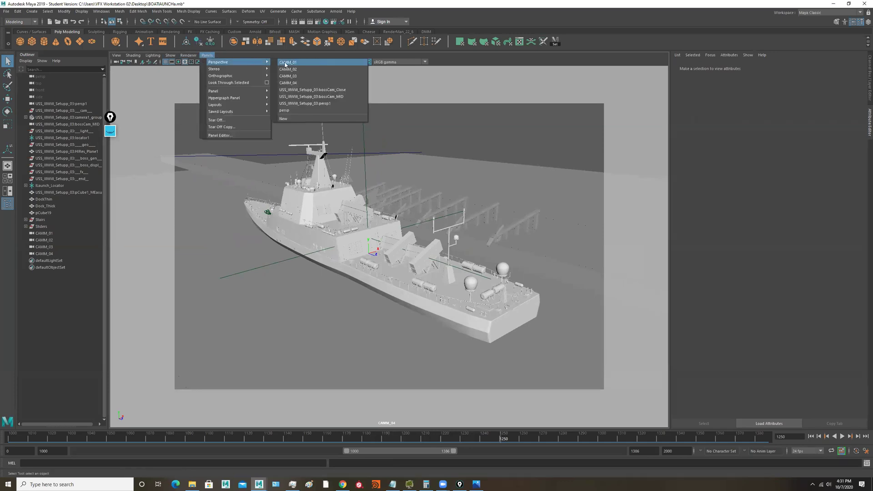
pyautogui.click(298, 110)
pyautogui.keyDown('alt'); pyautogui.moveTo(398, 256); pyautogui.dragTo(416, 253); pyautogui.keyUp('alt')
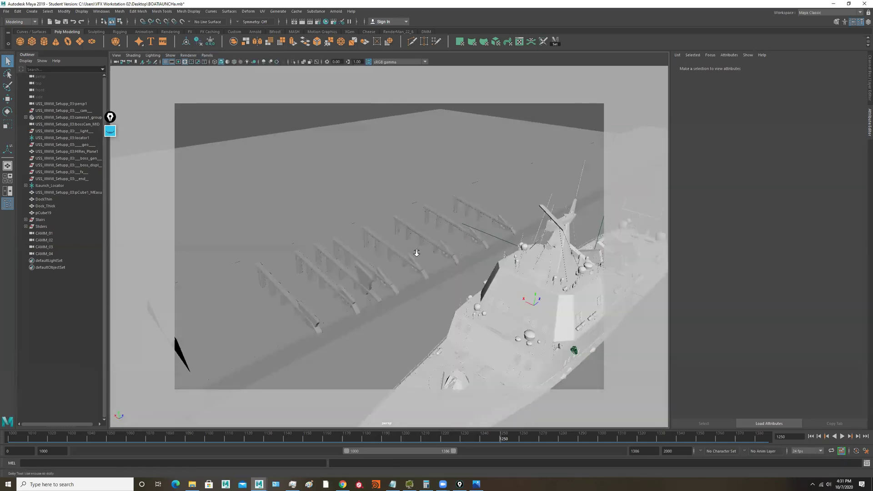
pyautogui.keyDown('alt'); pyautogui.moveTo(417, 253); pyautogui.dragTo(399, 224, button='right'); pyautogui.keyUp('alt')
pyautogui.keyDown('alt'); pyautogui.moveTo(400, 224); pyautogui.dragTo(368, 197); pyautogui.keyUp('alt')
# Select the ship's main hull mesh and move it straight up, clear of the rest of the ship.
pyautogui.click(417, 241)
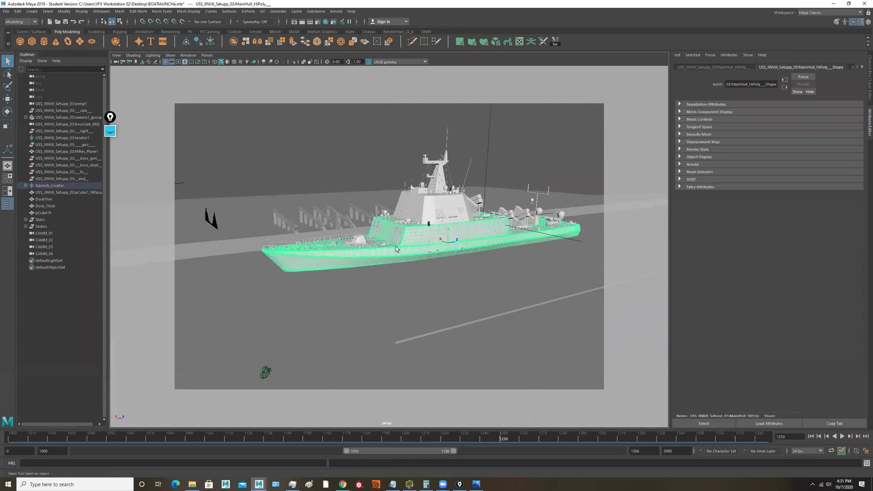
pyautogui.keyDown('alt'); pyautogui.moveTo(395, 246); pyautogui.dragTo(445, 256); pyautogui.keyUp('alt')
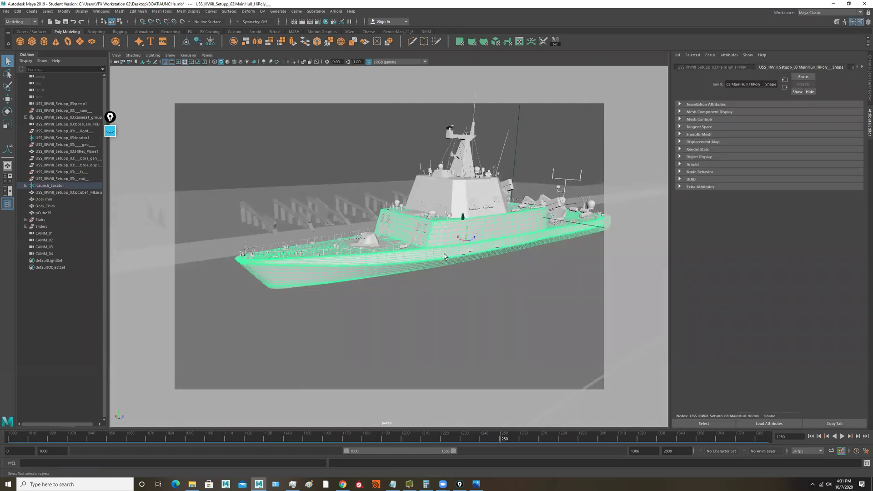
pyautogui.keyDown('alt'); pyautogui.moveTo(445, 257); pyautogui.dragTo(439, 219, button='right'); pyautogui.keyUp('alt')
pyautogui.press('w')
pyautogui.moveTo(412, 211); pyautogui.dragTo(397, 162)
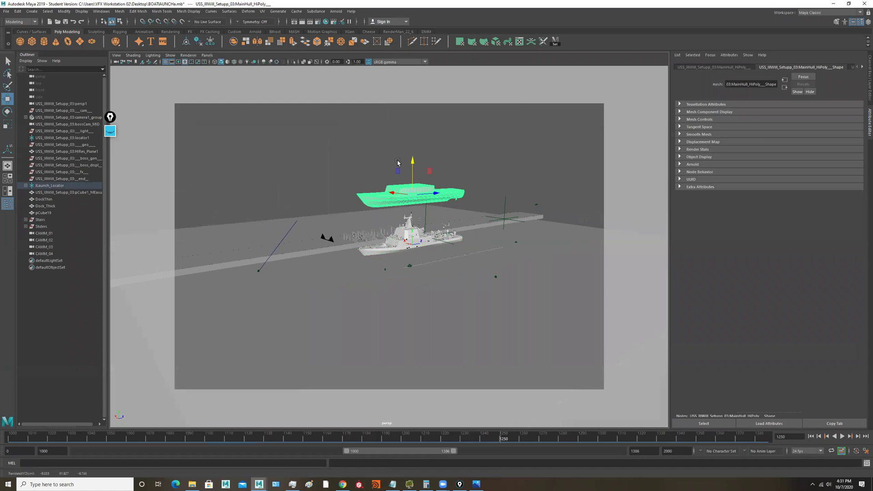
pyautogui.press('f')
pyautogui.keyDown('alt'); pyautogui.moveTo(444, 214); pyautogui.dragTo(422, 203); pyautogui.keyUp('alt')
pyautogui.keyDown('alt'); pyautogui.moveTo(422, 203); pyautogui.dragTo(440, 193, button='middle'); pyautogui.keyUp('alt')
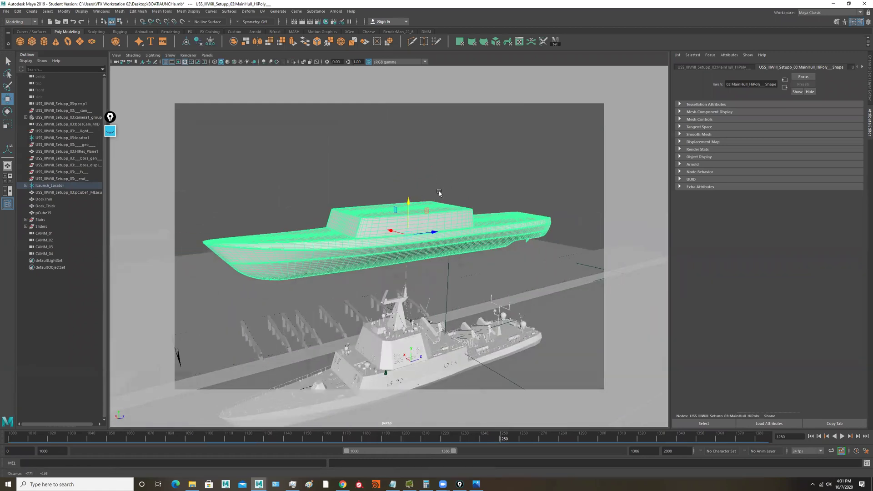
pyautogui.keyDown('alt'); pyautogui.moveTo(439, 193); pyautogui.dragTo(456, 217); pyautogui.keyUp('alt')
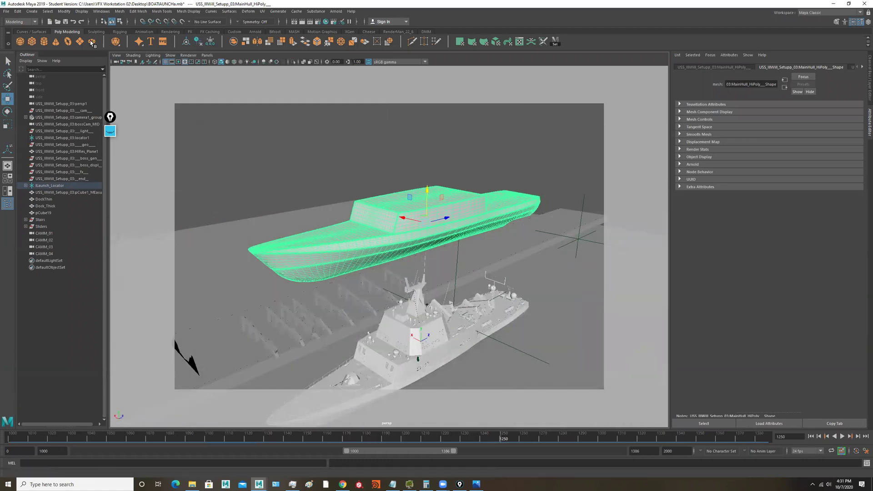
# Export the selected hull to the Desktop as an FBX file named ship_text_FB.
pyautogui.click(8, 11)
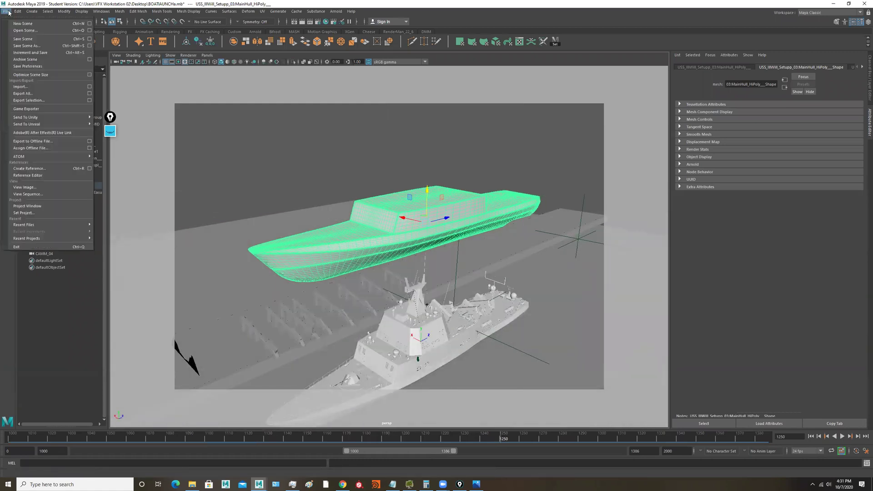
pyautogui.click(45, 100)
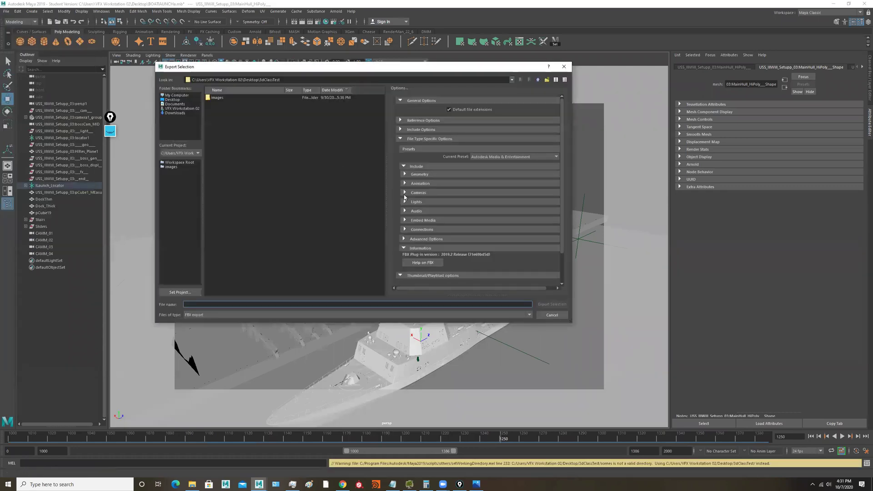
pyautogui.click(172, 100)
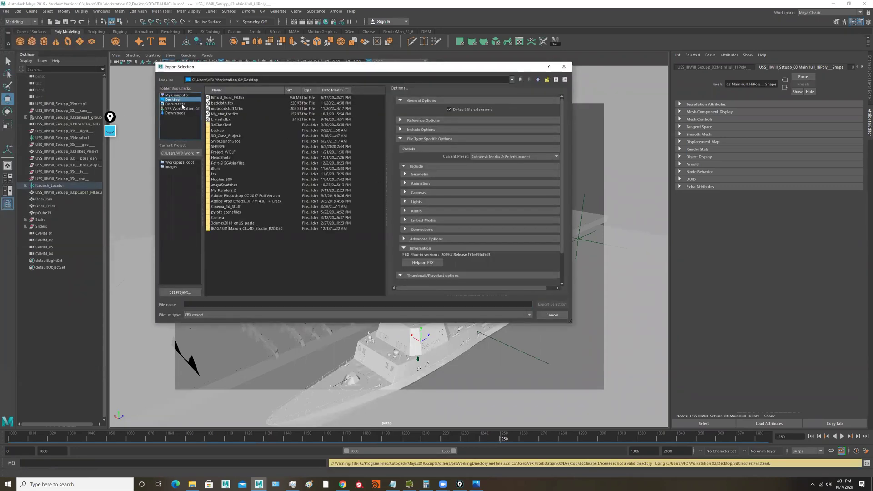
pyautogui.click(235, 304)
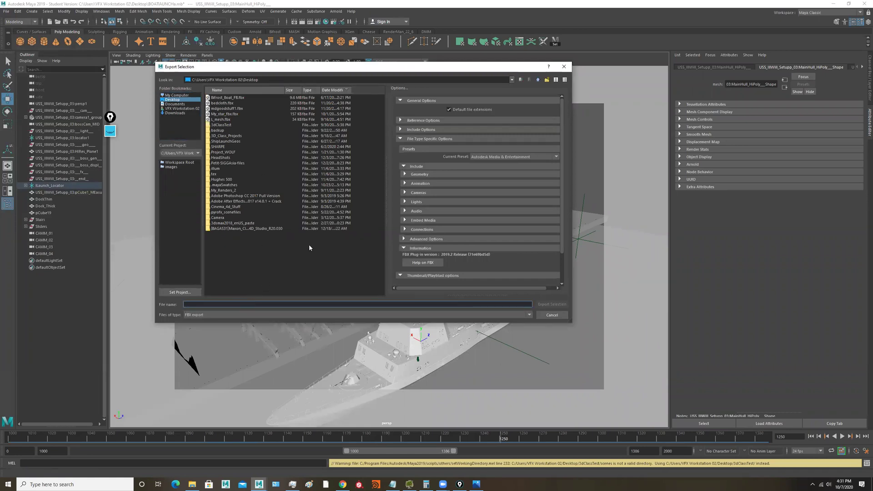
pyautogui.write('sh')
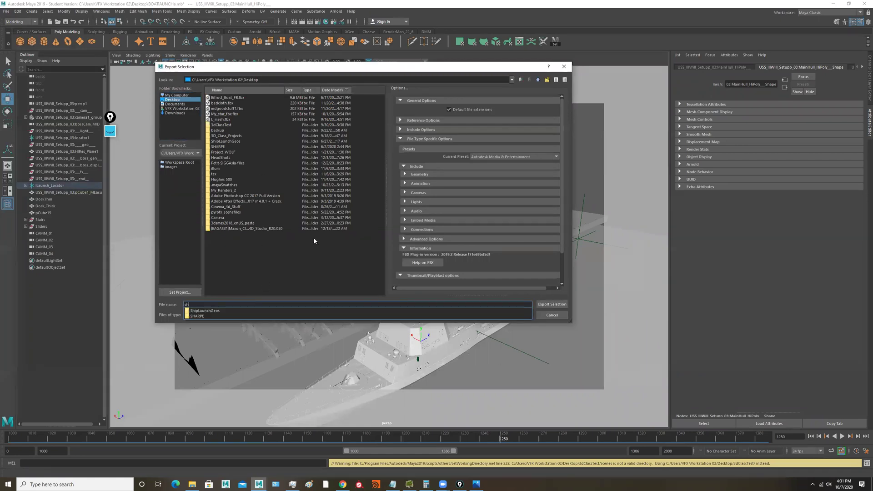
pyautogui.write('ip_text_FB')
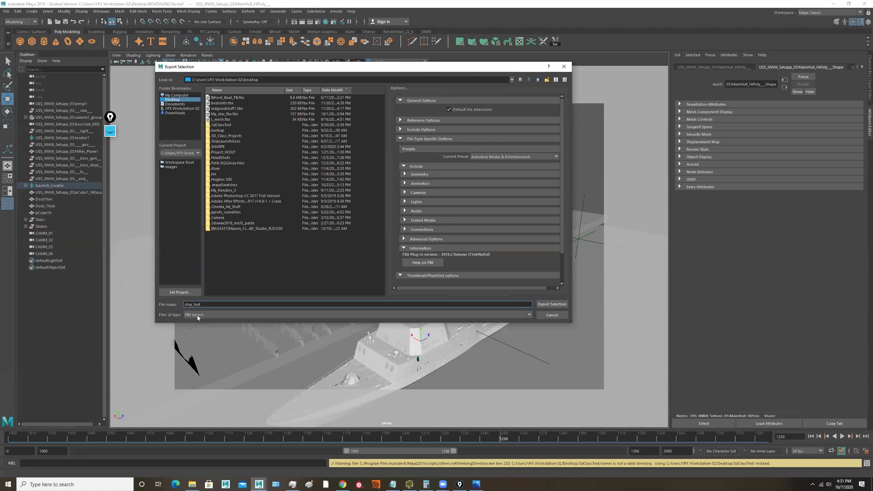
pyautogui.click(551, 305)
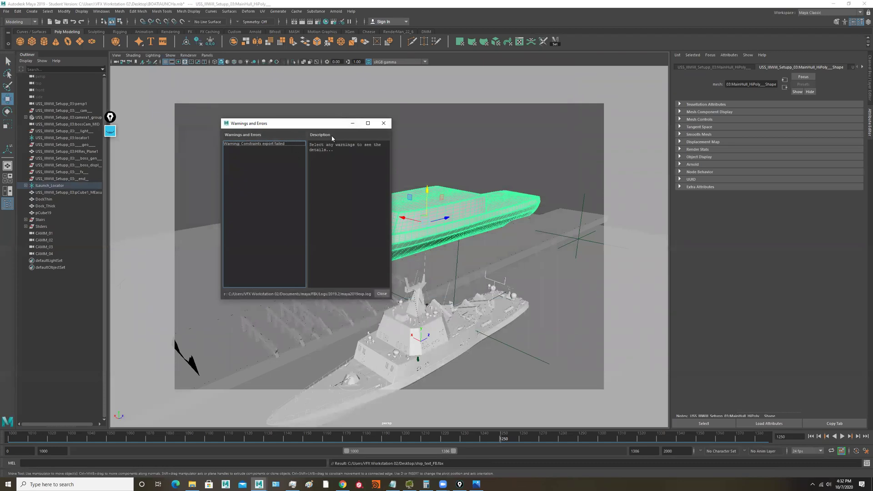
pyautogui.click(382, 294)
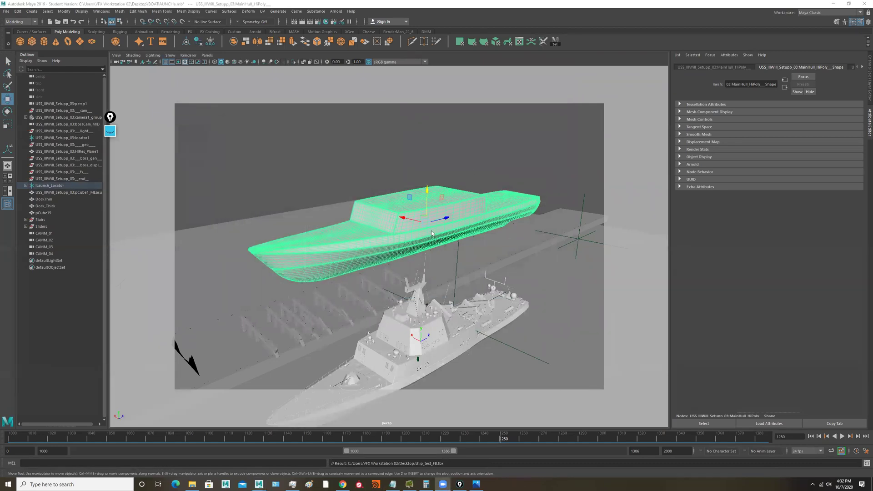
# Export the selected main hull to the Desktop as an OBJ file named shop_tes_OB.
pyautogui.keyDown('alt'); pyautogui.moveTo(485, 208); pyautogui.dragTo(364, 218); pyautogui.keyUp('alt')
pyautogui.keyDown('alt'); pyautogui.moveTo(364, 218); pyautogui.dragTo(326, 185, button='right'); pyautogui.keyUp('alt')
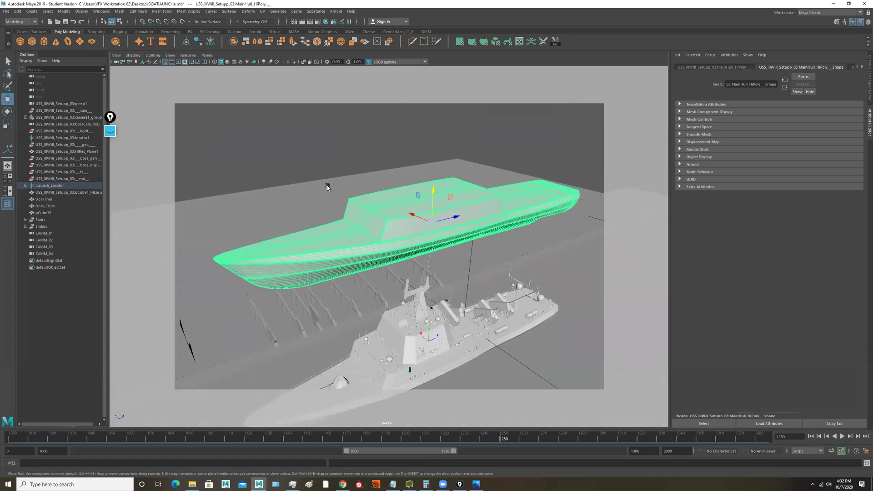
pyautogui.click(6, 11)
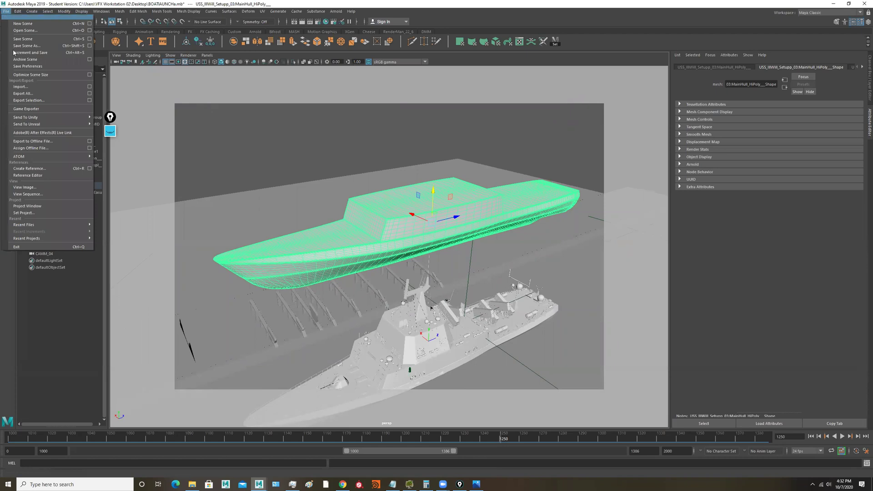
pyautogui.click(38, 101)
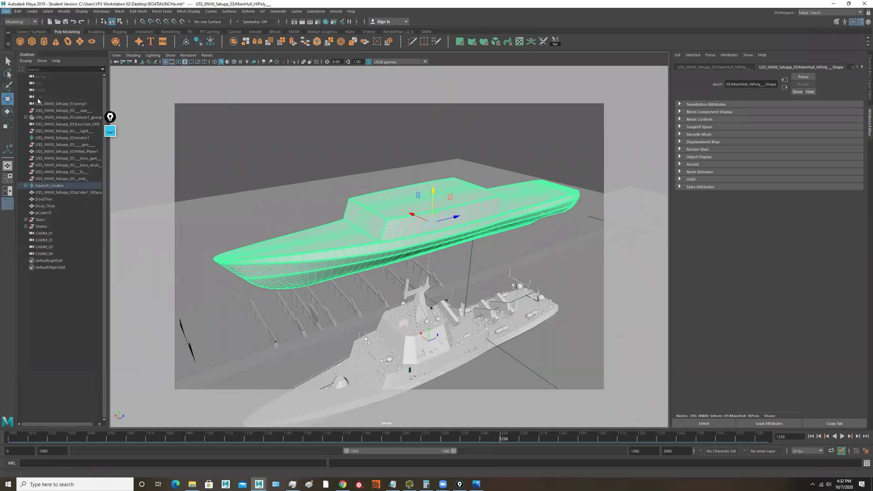
pyautogui.click(257, 315)
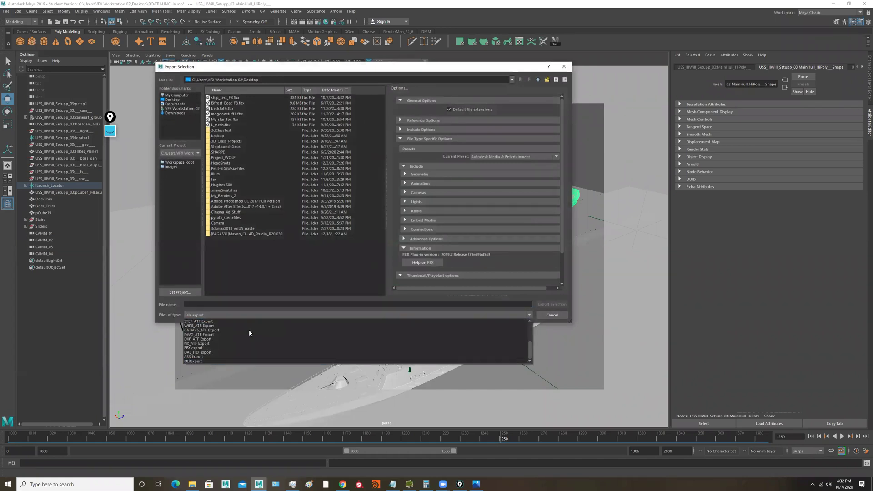
pyautogui.click(227, 361)
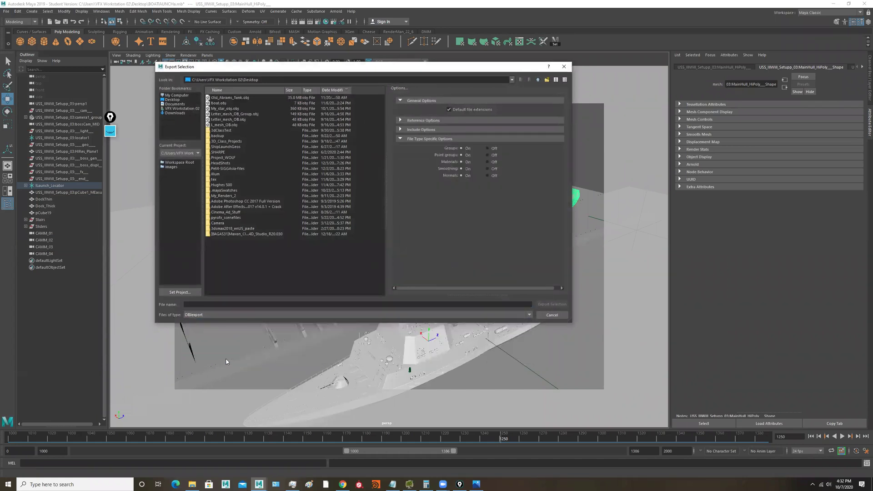
pyautogui.click(235, 304)
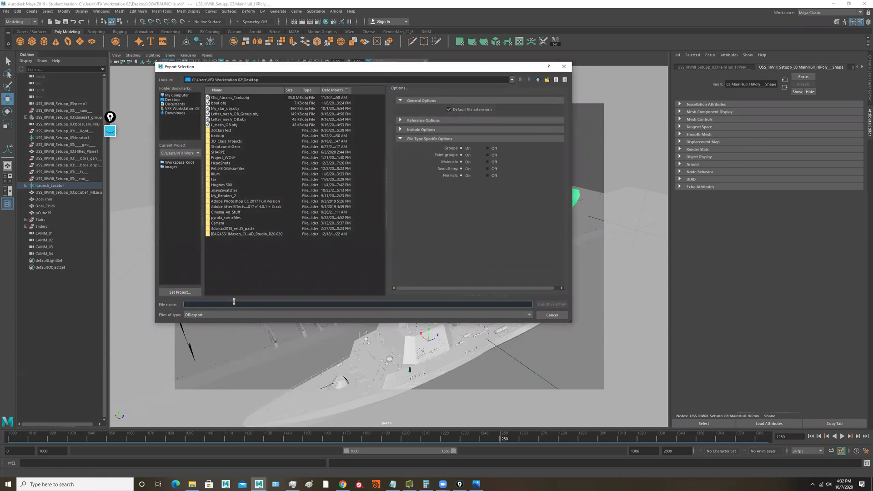
pyautogui.write('shop_tes_OB')
pyautogui.click(552, 305)
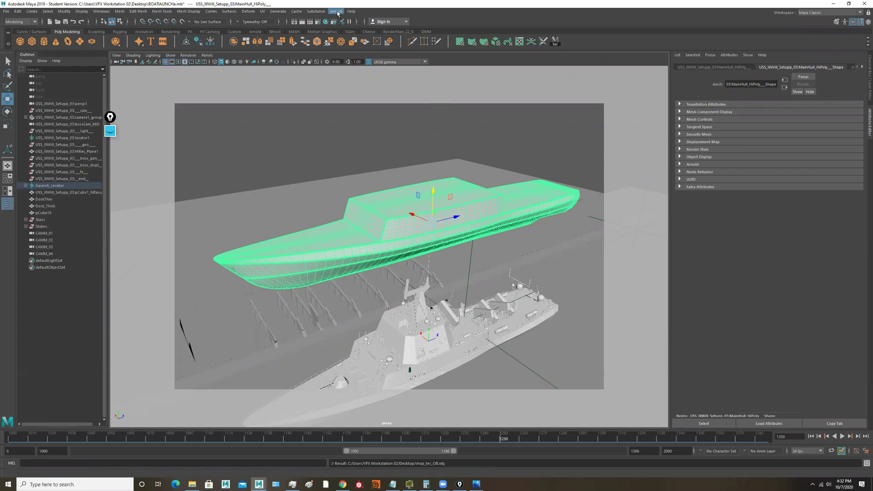
# Export the selected hull as an Alembic cache to the Desktop, named ship test abc, using the time slider range.
pyautogui.click(296, 11)
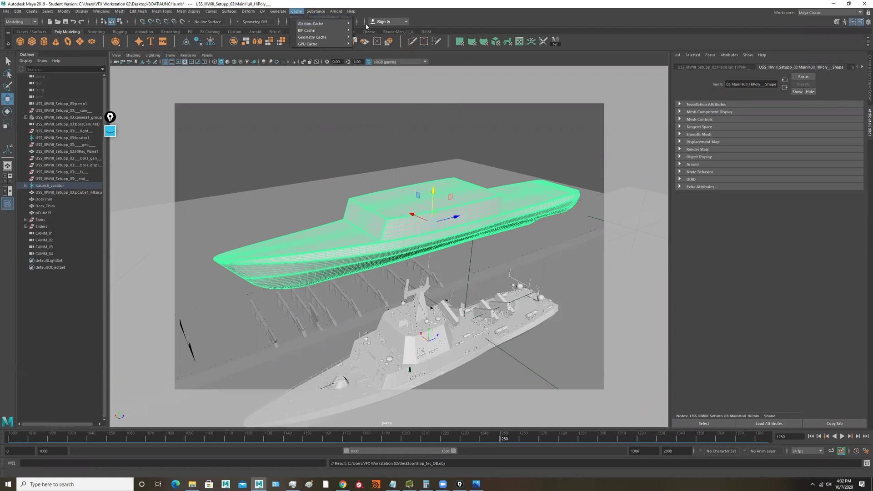
pyautogui.moveTo(336, 24)
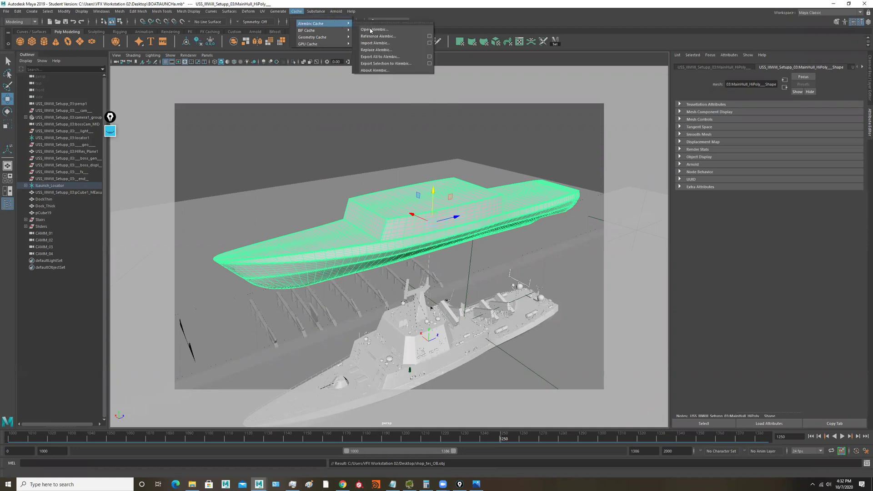
pyautogui.click(385, 63)
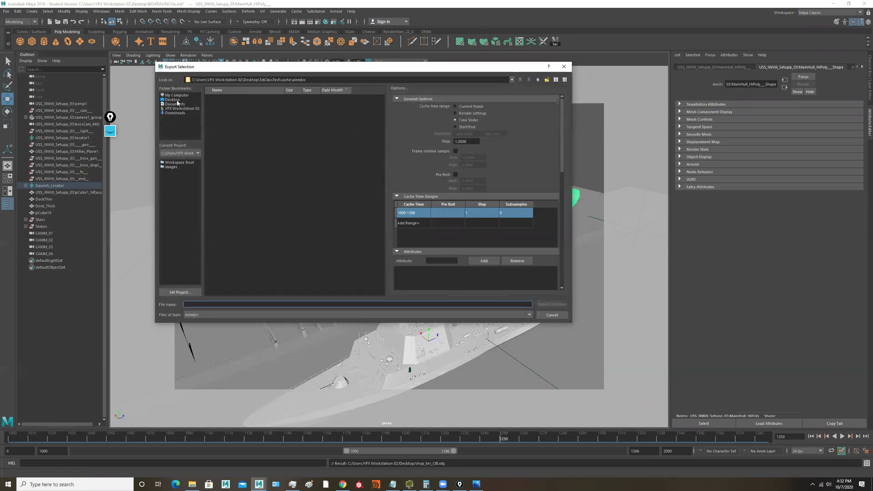
pyautogui.click(173, 100)
pyautogui.click(211, 304)
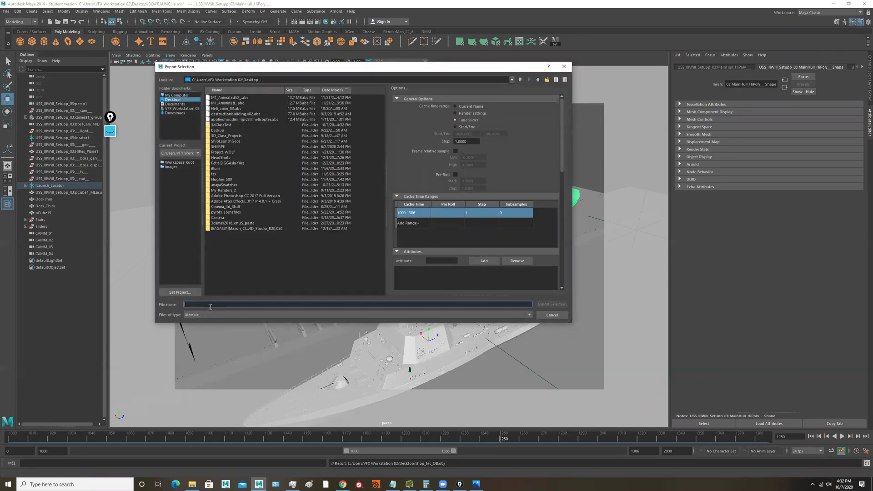
pyautogui.write('sho')
pyautogui.press('BackSpace')
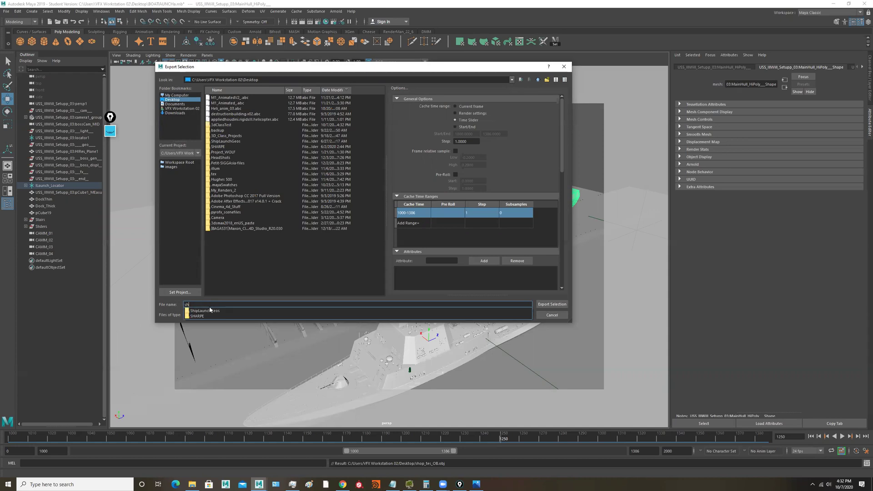
pyautogui.write('ip test abc')
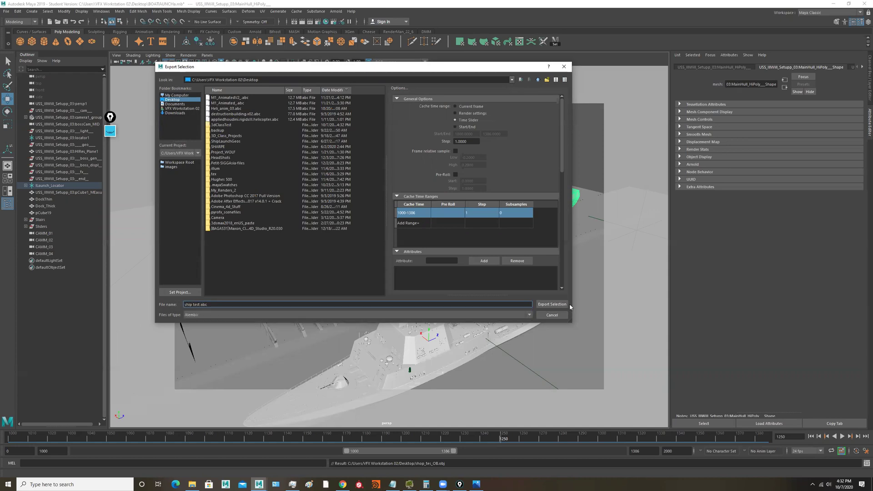
pyautogui.click(563, 304)
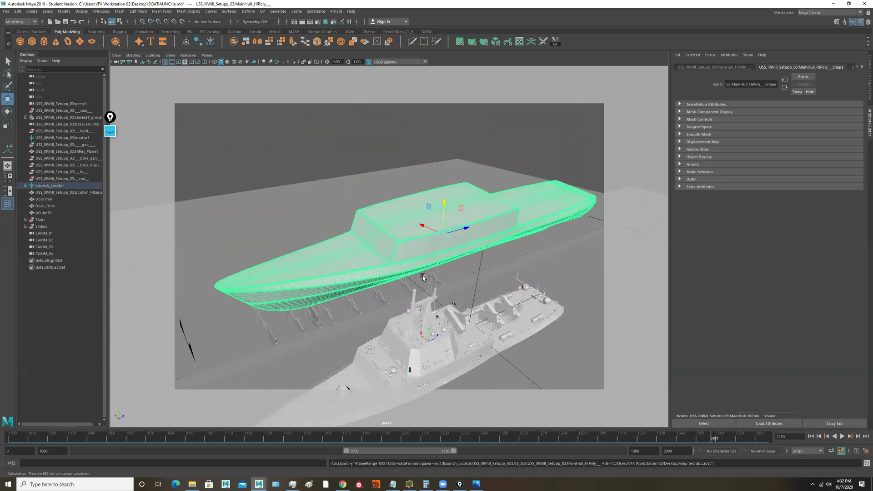
pyautogui.keyDown('alt'); pyautogui.moveTo(422, 277); pyautogui.dragTo(403, 218); pyautogui.keyUp('alt')
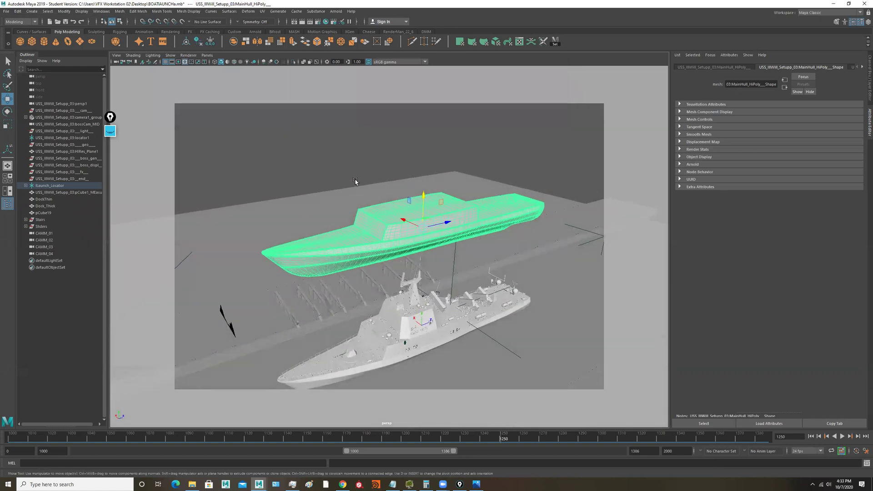
# Start a new empty scene without saving the changes to the boat launch scene.
pyautogui.click(6, 13)
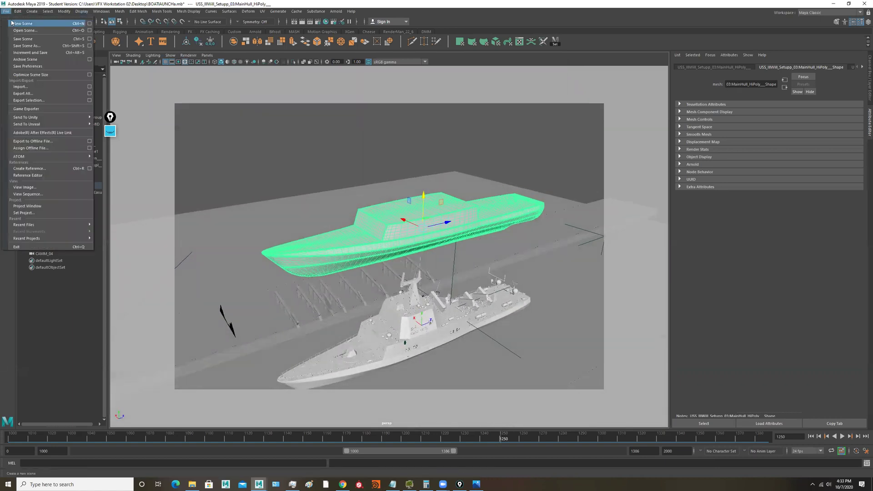
pyautogui.click(16, 24)
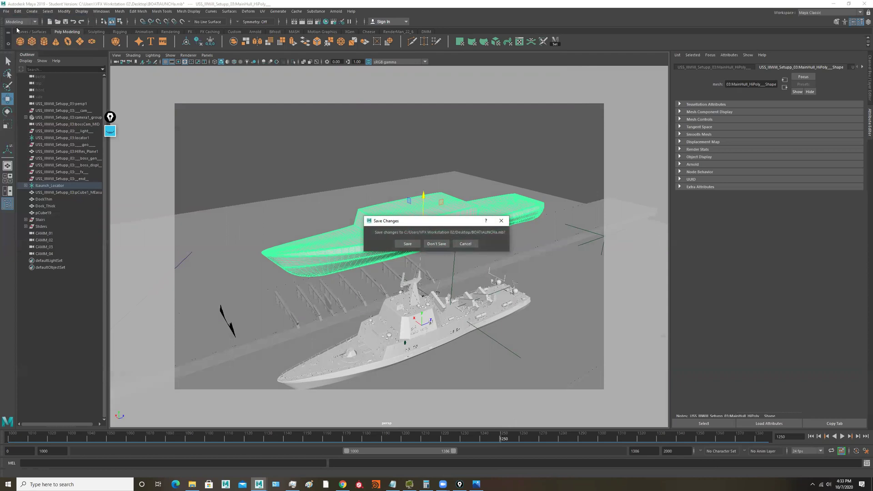
pyautogui.click(436, 244)
pyautogui.keyDown('alt'); pyautogui.moveTo(520, 258); pyautogui.dragTo(340, 261, button='right'); pyautogui.keyUp('alt')
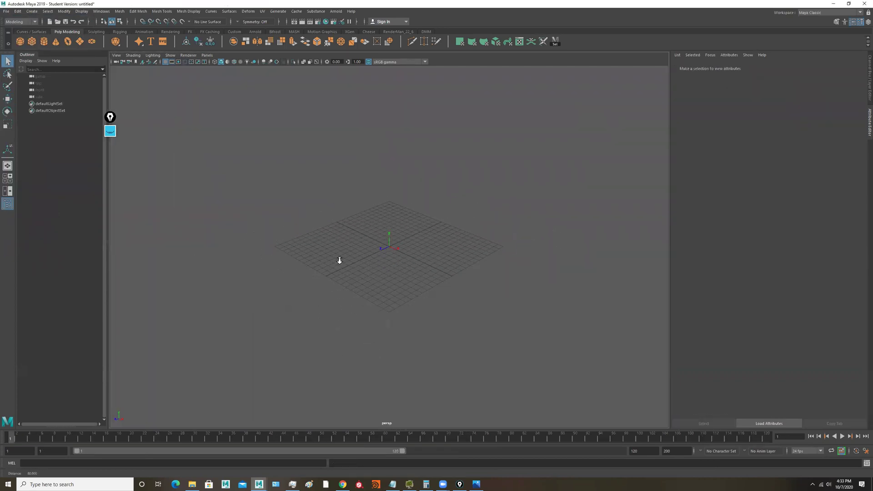
pyautogui.keyDown('alt'); pyautogui.moveTo(339, 261); pyautogui.dragTo(378, 257); pyautogui.keyUp('alt')
pyautogui.keyDown('alt'); pyautogui.moveTo(378, 256); pyautogui.dragTo(399, 299, button='middle'); pyautogui.keyUp('alt')
pyautogui.keyDown('alt'); pyautogui.moveTo(451, 290); pyautogui.dragTo(456, 269); pyautogui.keyUp('alt')
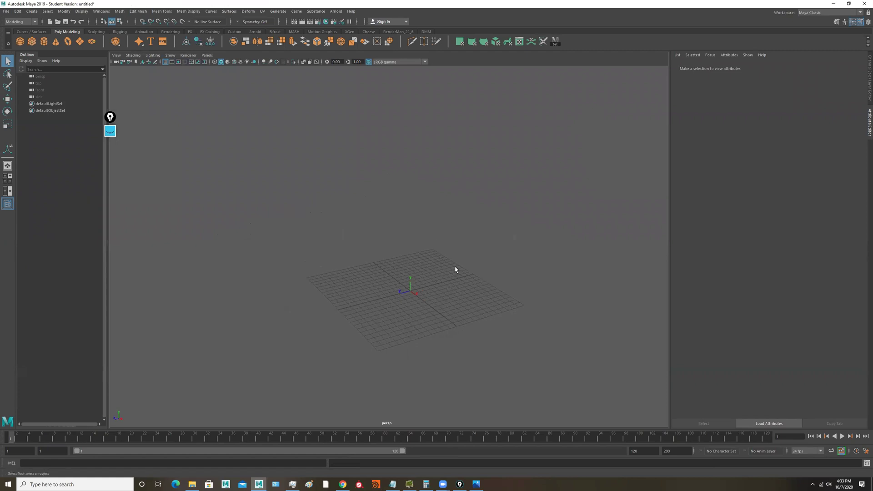
# Import ship_text_FB.fbx from the Desktop and bring the whole hull into view.
pyautogui.click(6, 11)
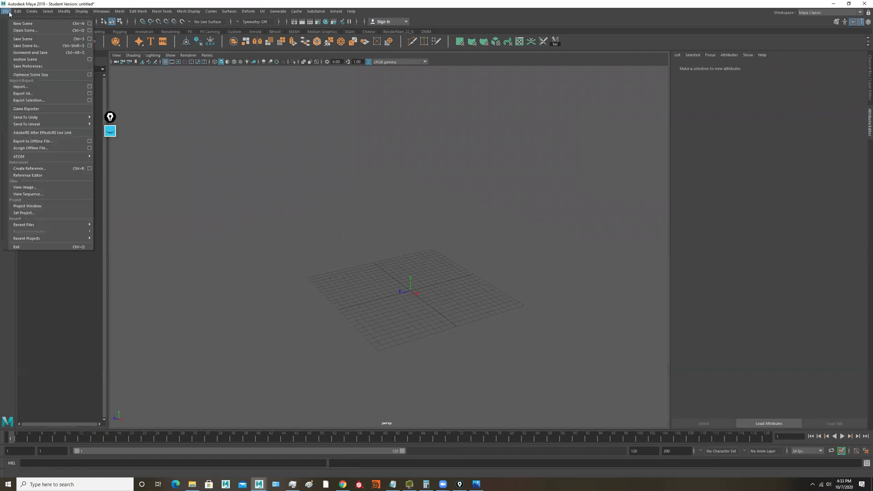
pyautogui.click(40, 89)
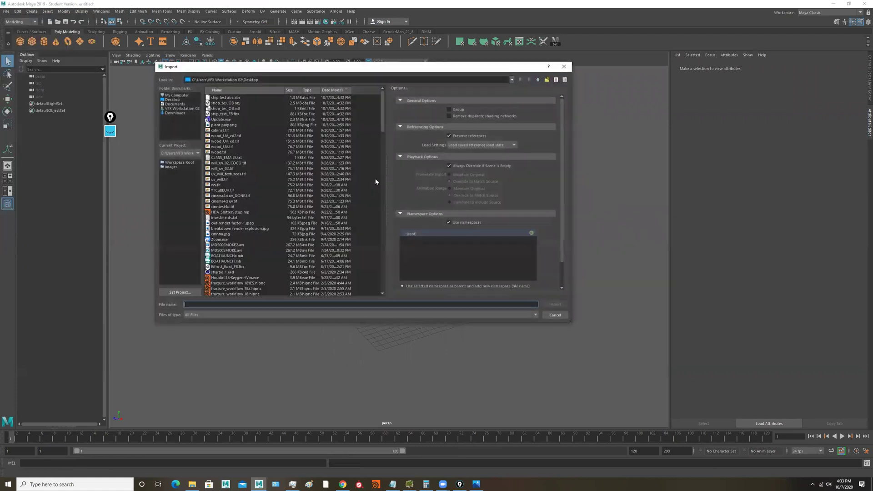
pyautogui.click(173, 100)
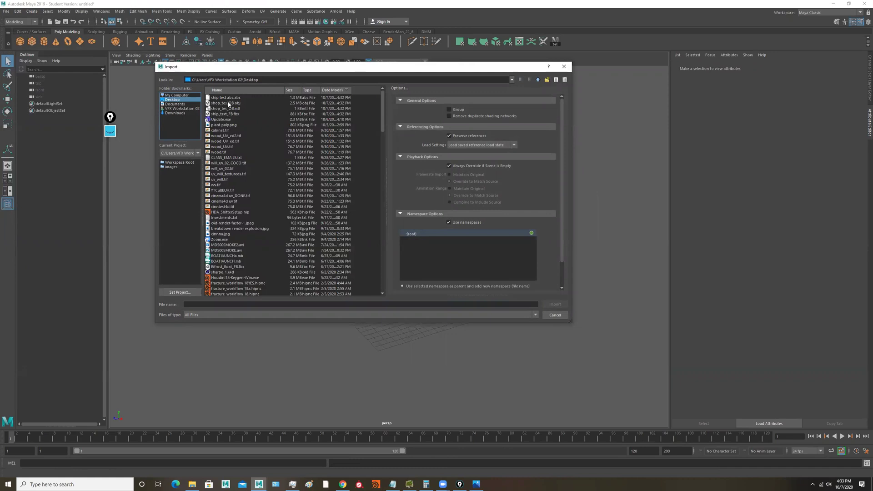
pyautogui.click(226, 103)
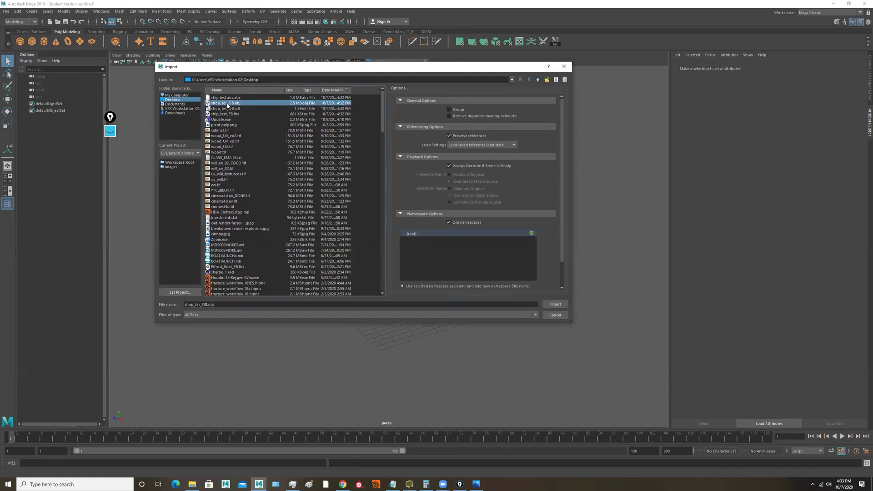
pyautogui.doubleClick(226, 114)
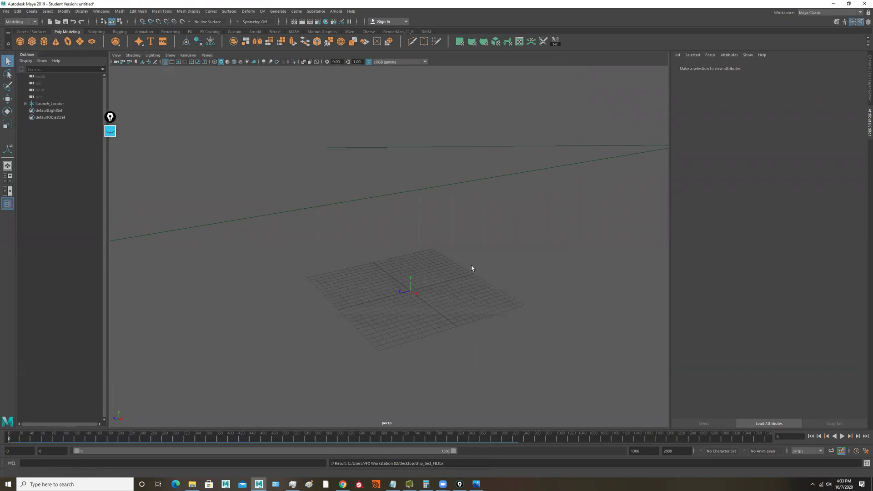
pyautogui.scroll(-5, 312, 206)
pyautogui.click(374, 204)
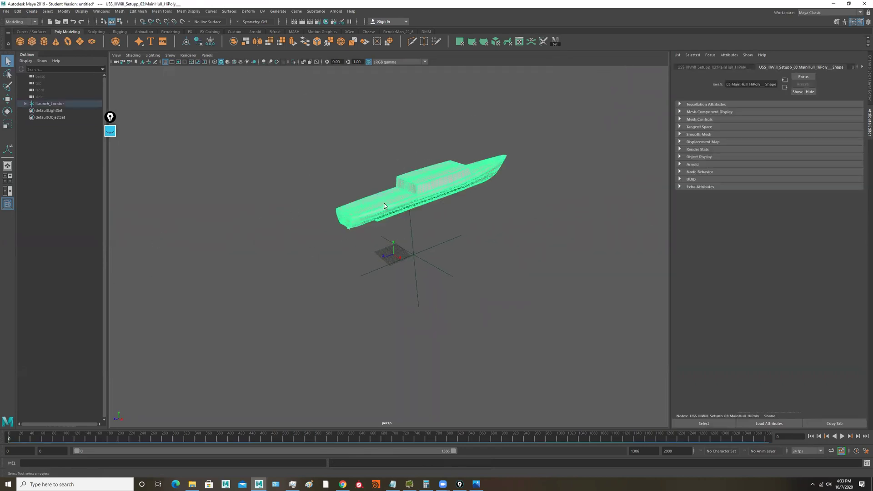
pyautogui.scroll(3, 375, 204)
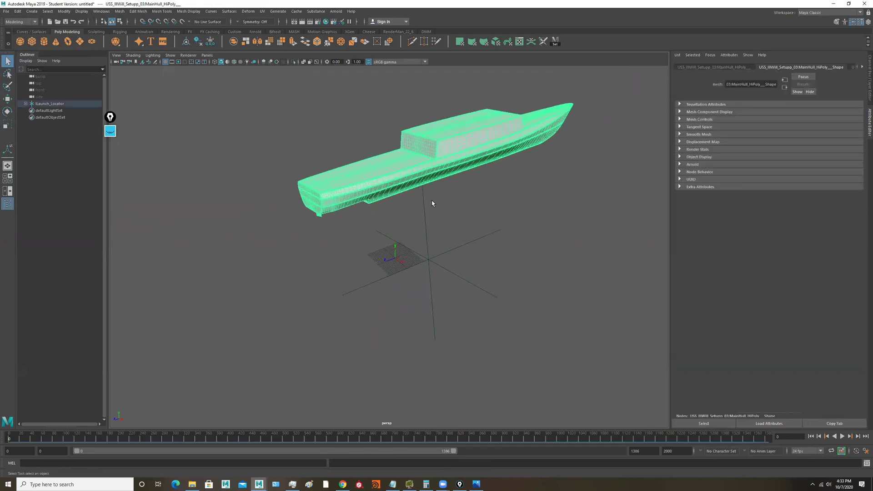
# Rename the imported hull's parent launch locator by adding the suffix _FBX to its name.
pyautogui.click(26, 104)
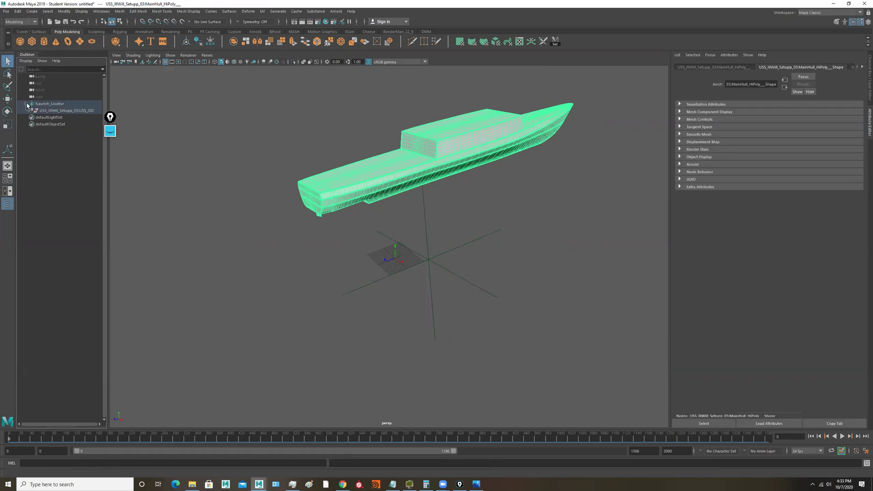
pyautogui.click(26, 103)
pyautogui.doubleClick(67, 105)
pyautogui.click(75, 104)
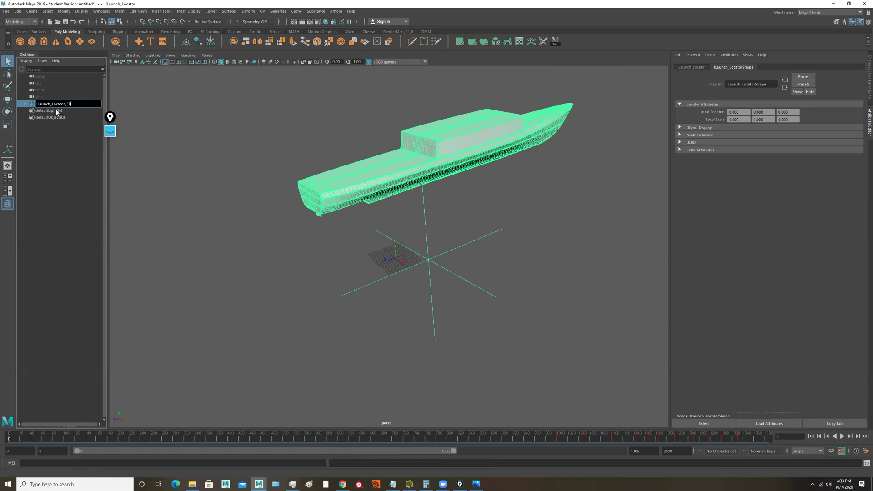
pyautogui.write('X')
pyautogui.press('Return')
pyautogui.click(281, 159)
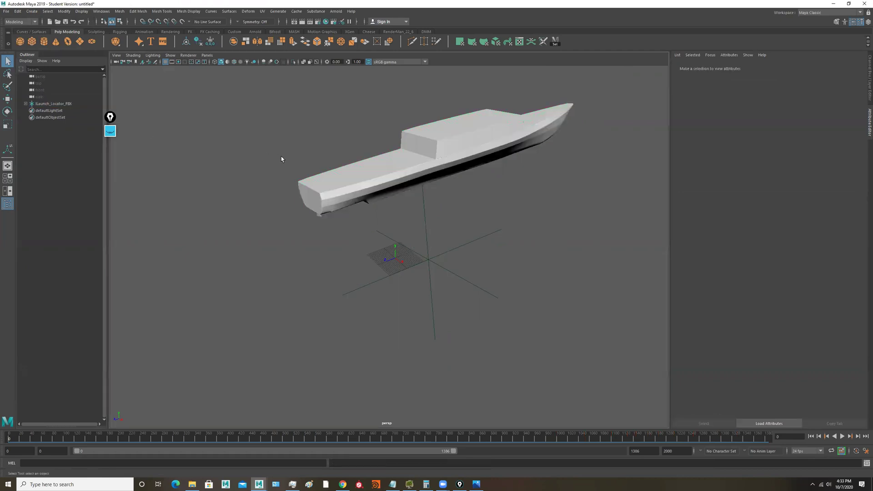
# Play the imported hull's animation to check it, and stop at frame 289.
pyautogui.keyDown('alt'); pyautogui.moveTo(503, 223); pyautogui.dragTo(370, 339, button='middle'); pyautogui.keyUp('alt')
pyautogui.hotkey('alt', 'v')
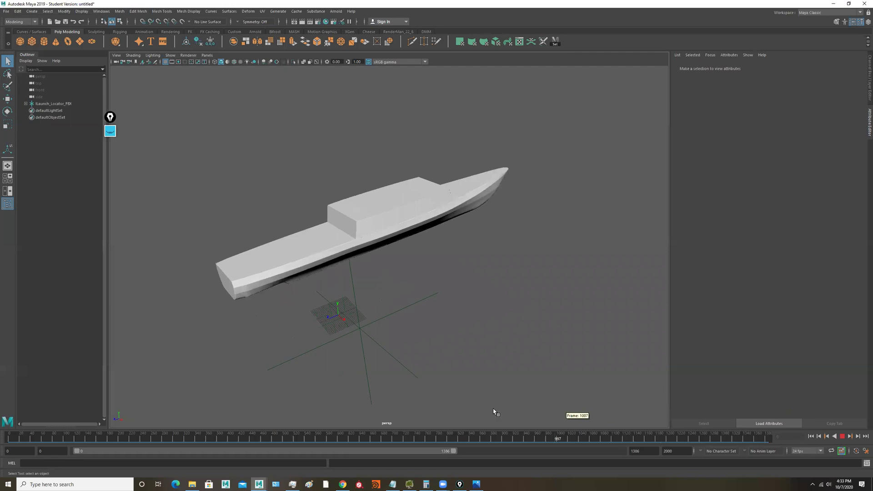
pyautogui.moveTo(167, 410); pyautogui.dragTo(168, 409)
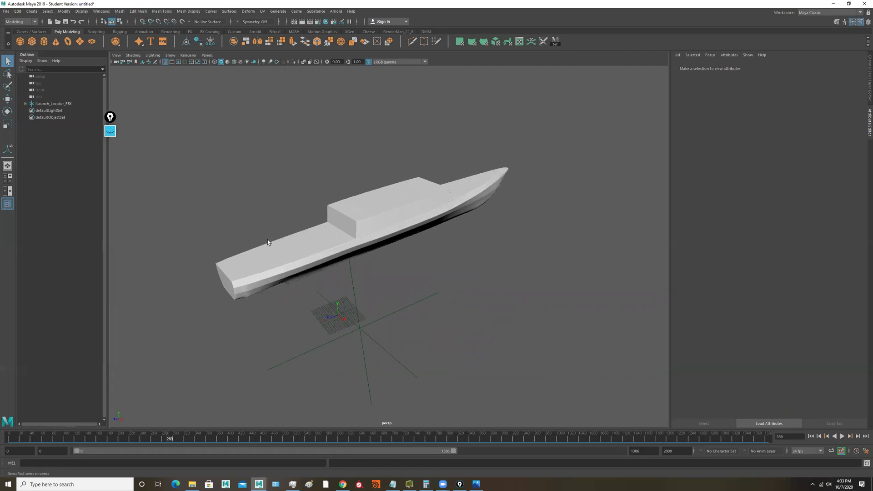
# Hide and show the _FBX launch locator to check its contents, and display its channels and the scene's display layers.
pyautogui.click(45, 104)
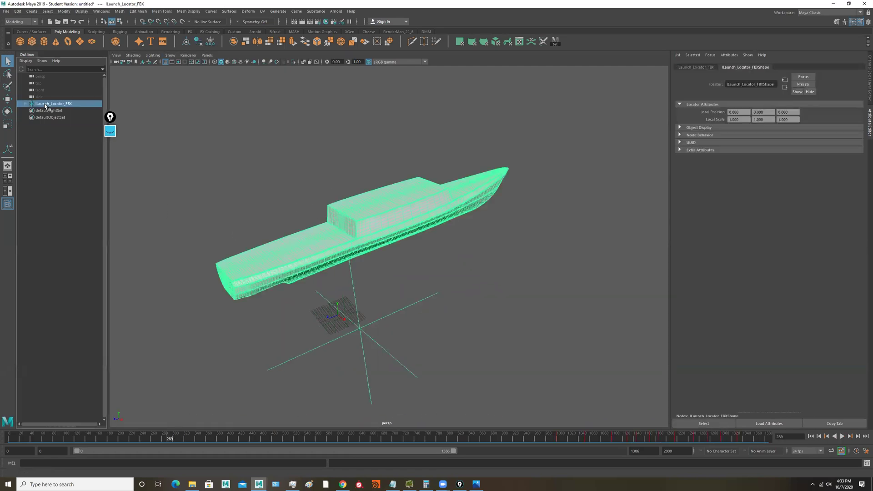
pyautogui.press('h')
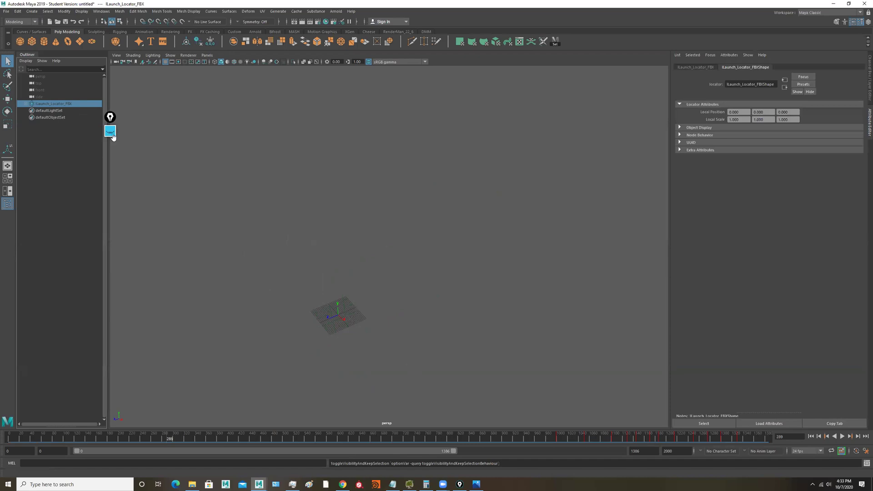
pyautogui.press('h')
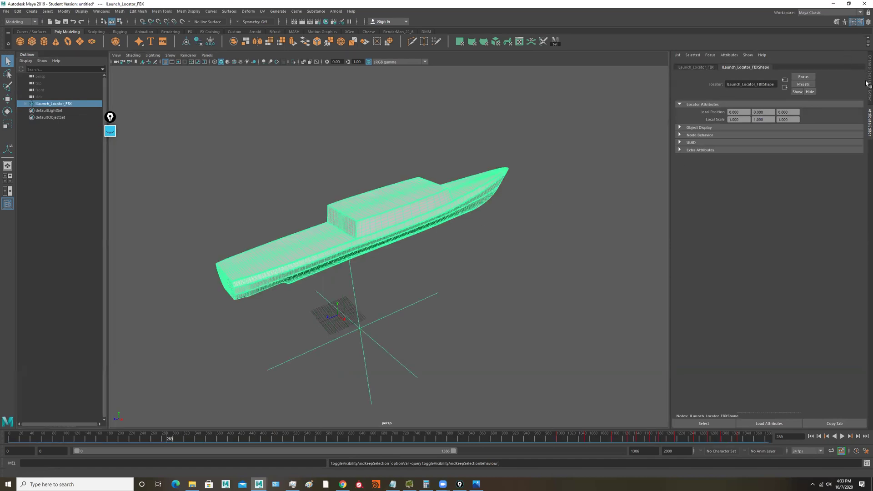
pyautogui.click(867, 65)
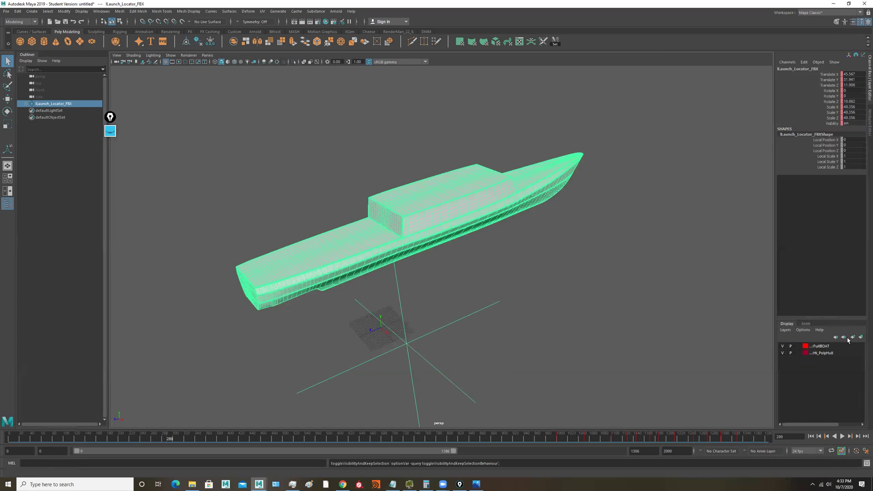
# Create a display layer from the selected hull mesh, name it lboat, and give it a yellow colour.
pyautogui.click(480, 198)
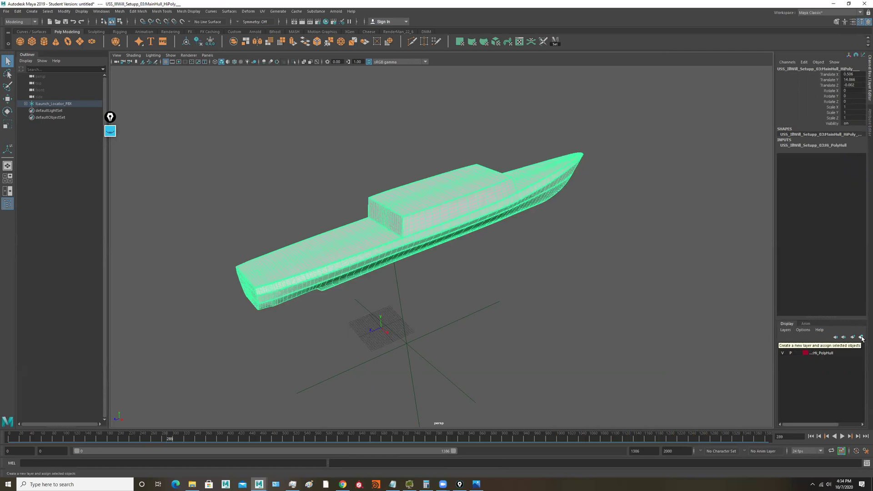
pyautogui.click(861, 337)
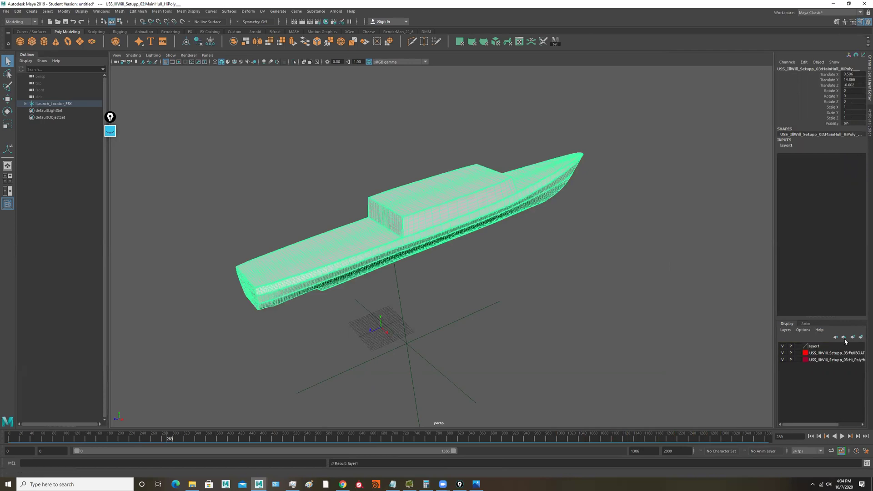
pyautogui.doubleClick(814, 348)
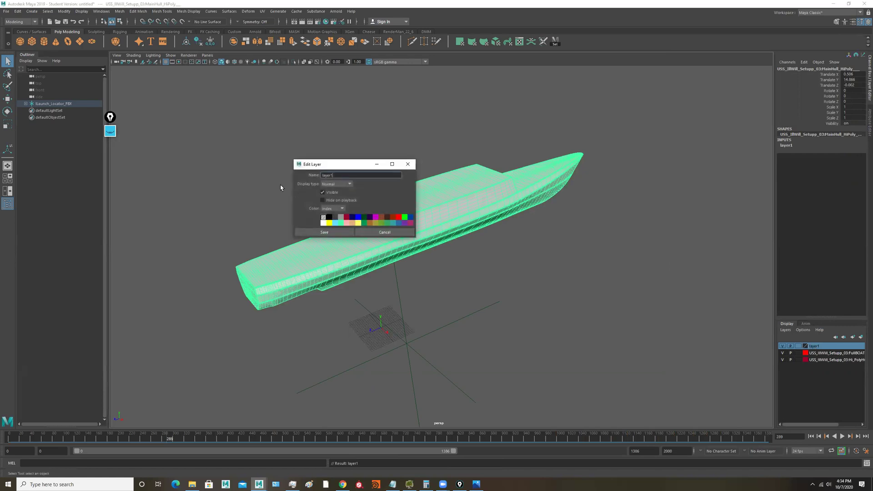
pyautogui.write('lboat')
pyautogui.press('Return')
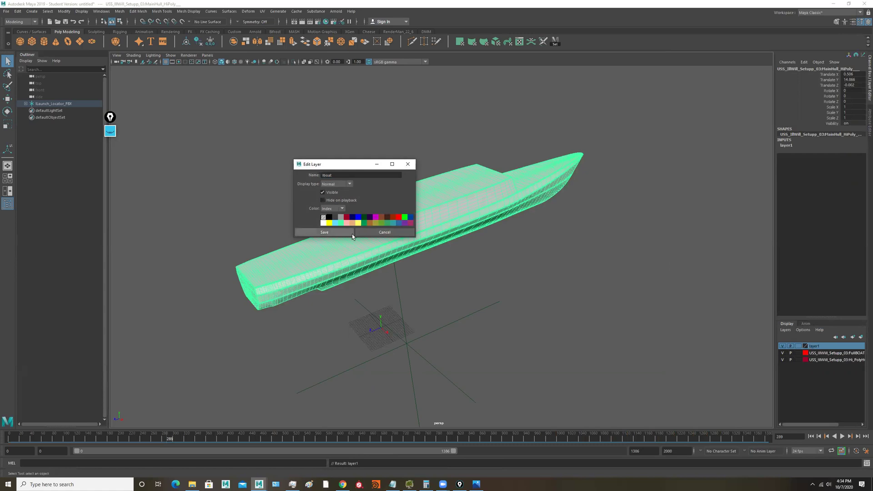
pyautogui.click(330, 223)
pyautogui.click(338, 232)
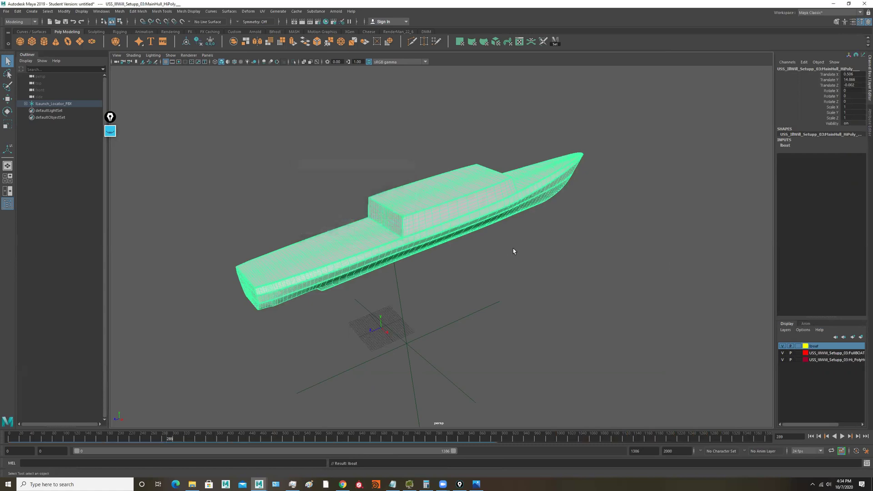
# Hide and show the lboat layer repeatedly to check that it controls the hull's visibility.
pyautogui.click(782, 346)
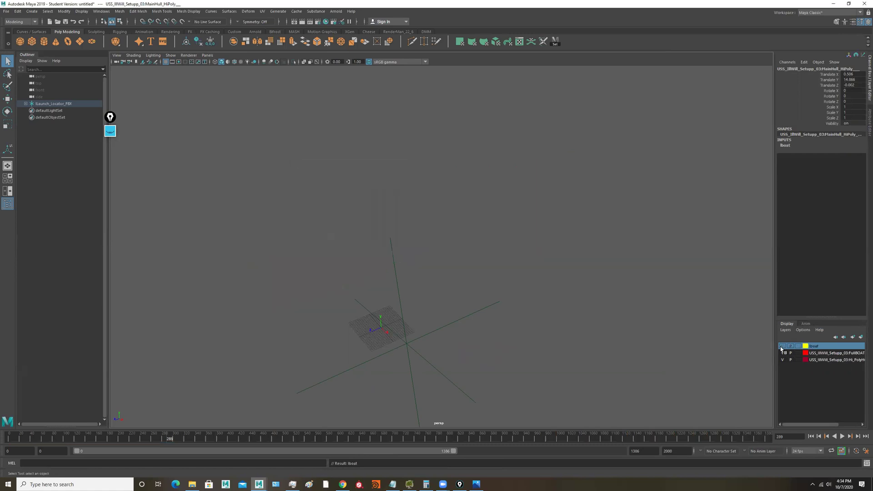
pyautogui.click(782, 347)
pyautogui.click(782, 346)
pyautogui.click(781, 346)
pyautogui.click(782, 347)
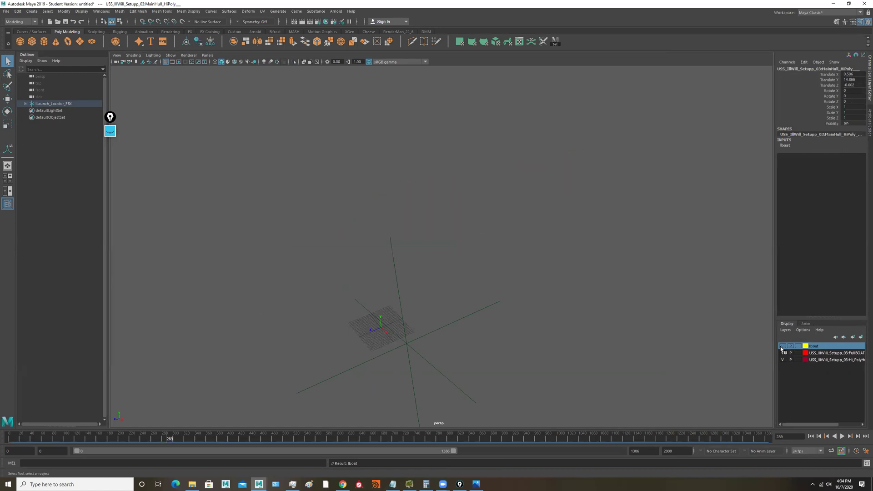
pyautogui.click(782, 347)
pyautogui.click(782, 347)
pyautogui.click(781, 347)
pyautogui.click(781, 347)
pyautogui.click(781, 347)
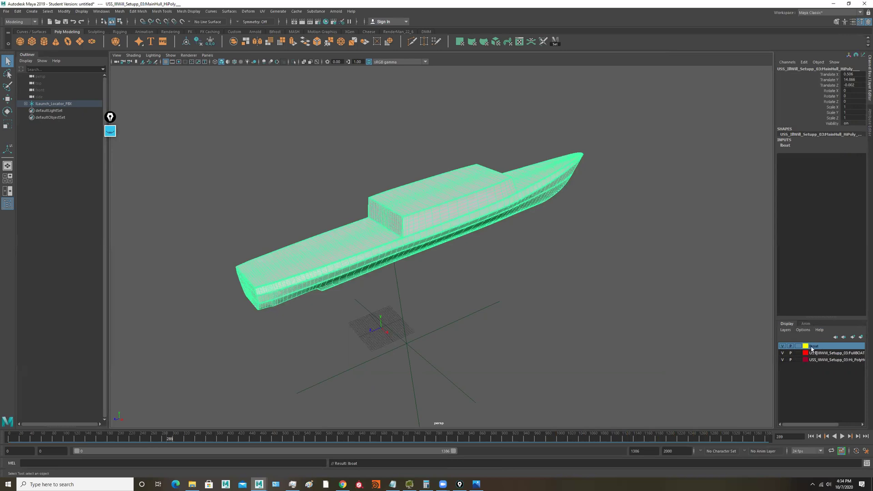
# Create a polygon cylinder at the origin, scale it uniformly to about 23.88, and add it to the lboat layer.
pyautogui.click(44, 41)
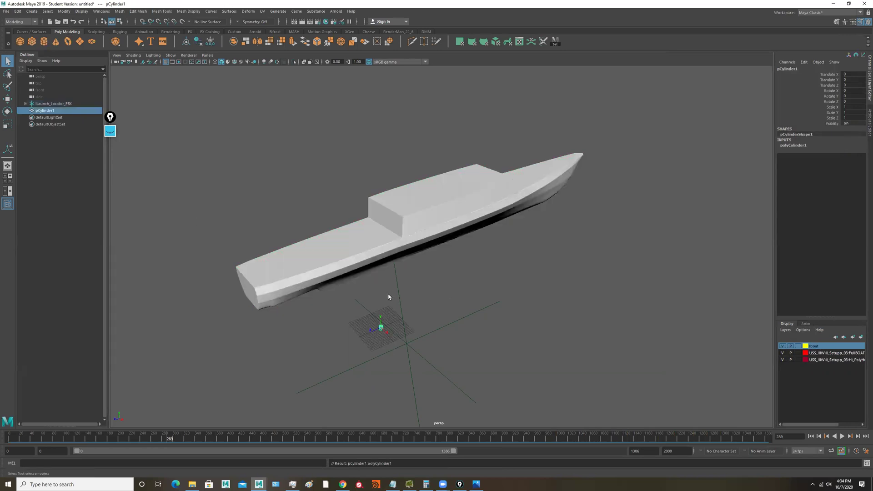
pyautogui.press('r')
pyautogui.moveTo(381, 328); pyautogui.dragTo(444, 322)
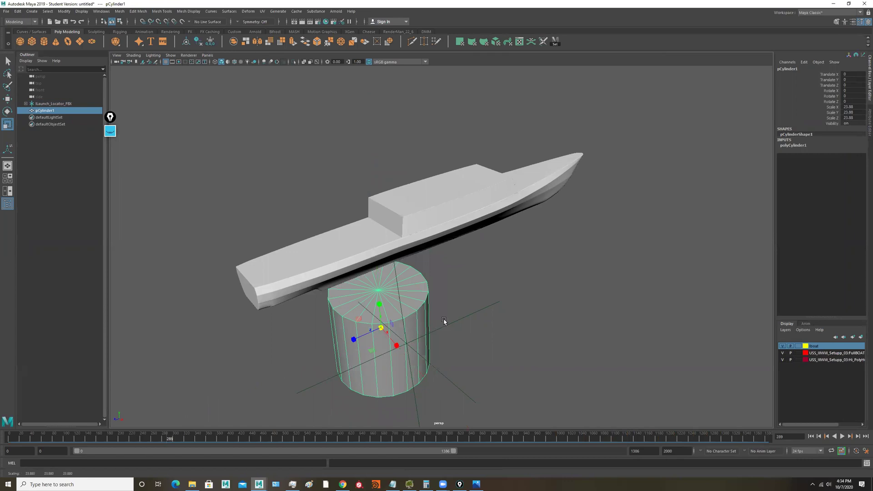
pyautogui.rightClick(813, 346)
pyautogui.click(813, 354)
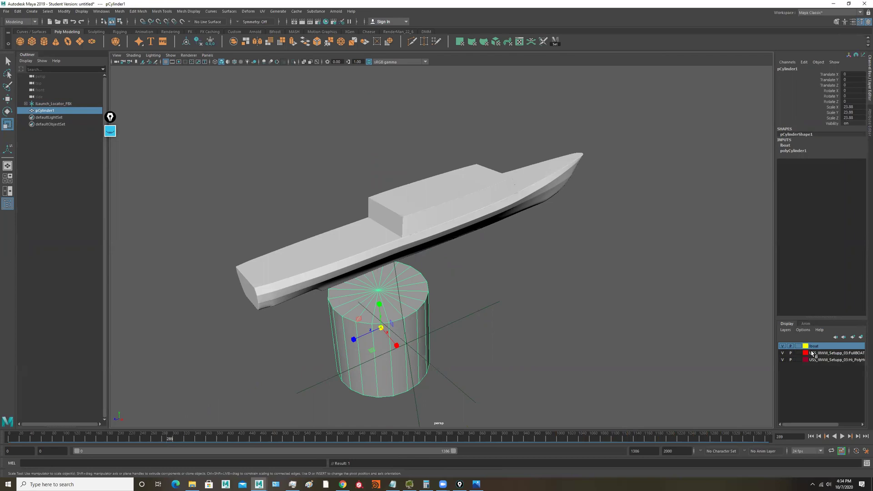
# Toggle the lboat layer's visibility to check that the hull and cylinder hide and show together.
pyautogui.click(782, 347)
pyautogui.click(783, 347)
pyautogui.click(783, 347)
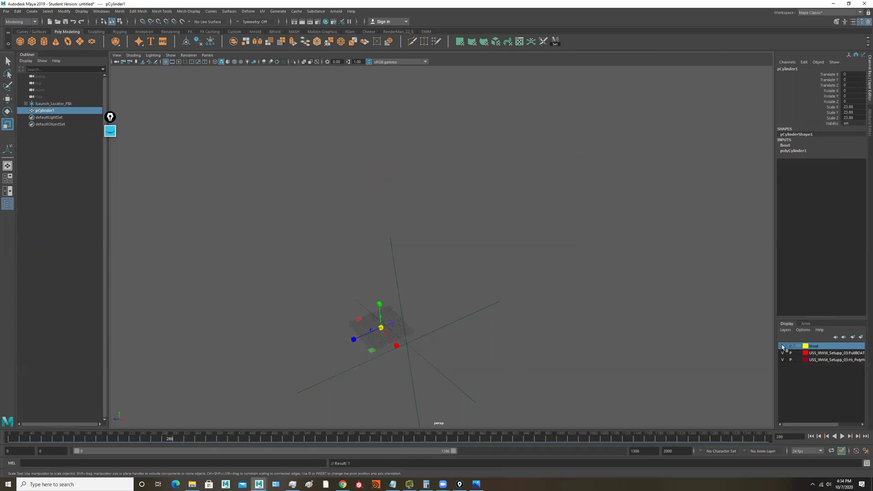
pyautogui.click(782, 347)
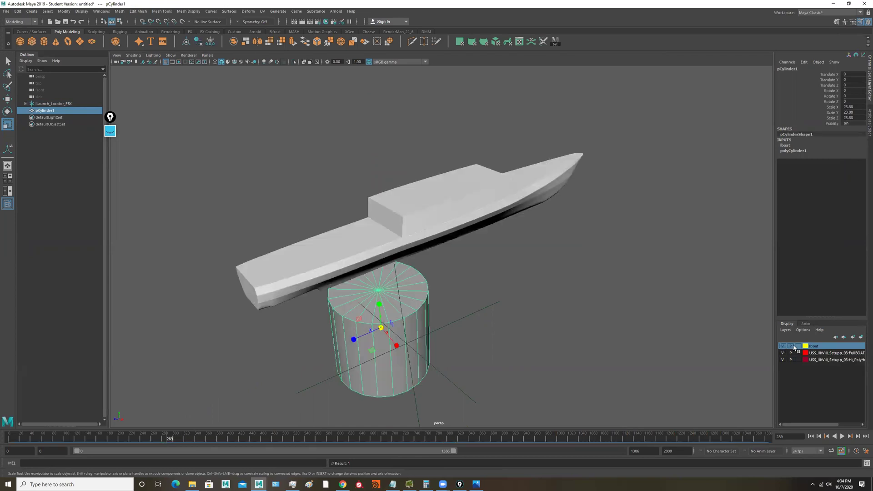
# Switch the lboat layer to Template and then Reference, try selecting and moving the hull's _FBX locator, and undo the move.
pyautogui.click(798, 346)
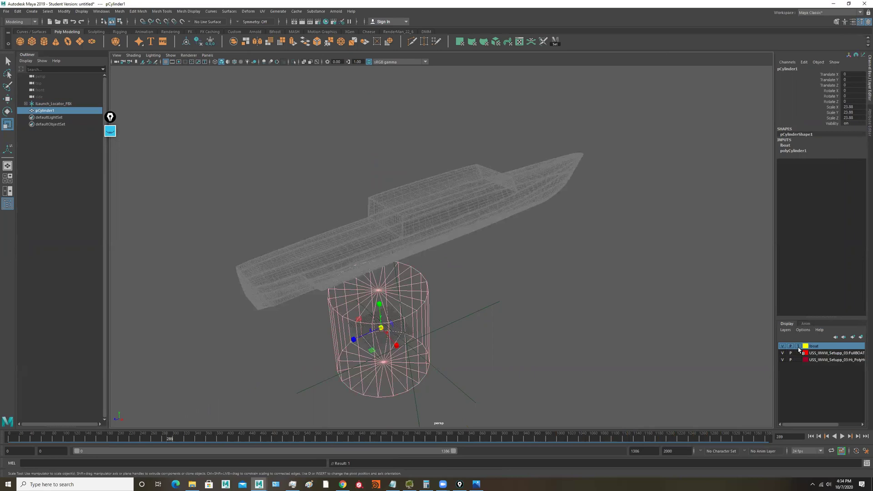
pyautogui.click(798, 346)
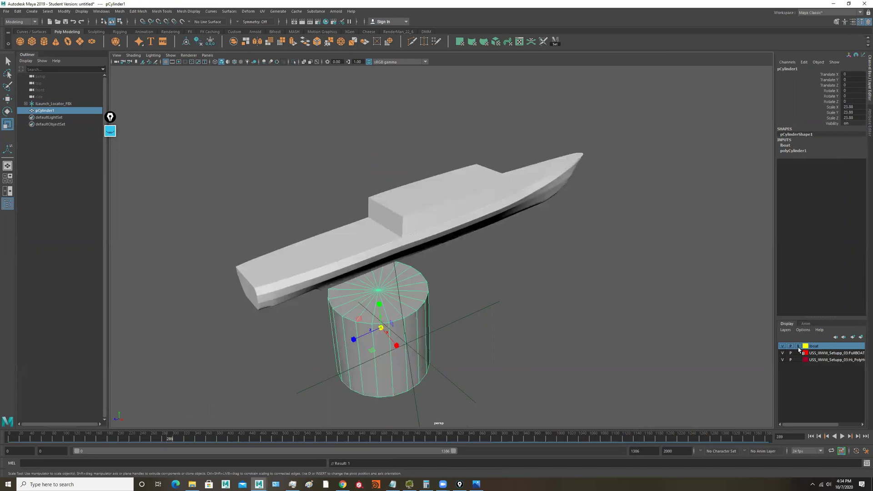
pyautogui.moveTo(326, 135); pyautogui.dragTo(579, 233)
pyautogui.moveTo(249, 162); pyautogui.dragTo(482, 264)
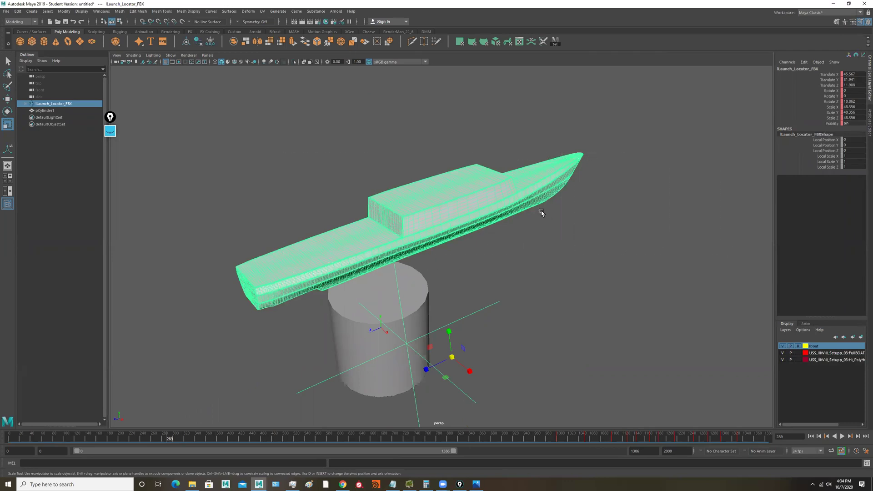
pyautogui.click(603, 238)
pyautogui.moveTo(362, 144); pyautogui.dragTo(454, 208)
pyautogui.press('e')
pyautogui.press('w')
pyautogui.moveTo(451, 356); pyautogui.dragTo(462, 369)
pyautogui.hotkey('ctrl', 'z')
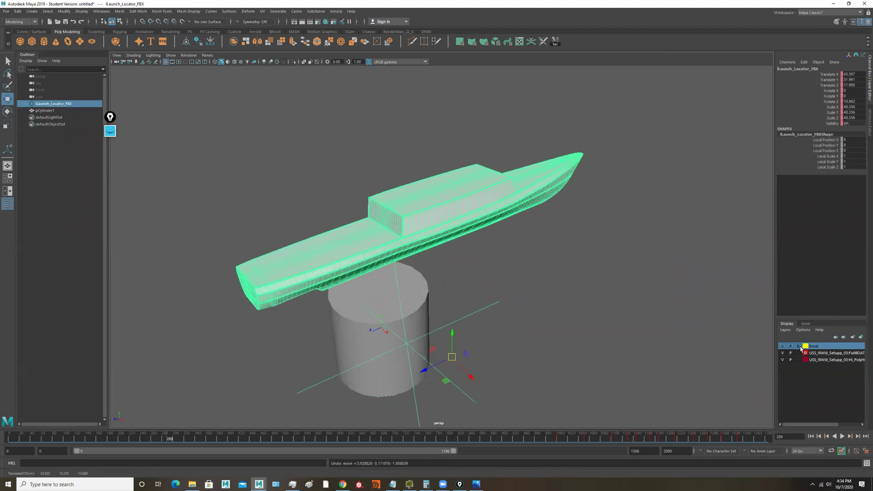
# Try moving the _FBX launch locator with the lboat layer set to Template and then Reference, undoing each move.
pyautogui.click(800, 347)
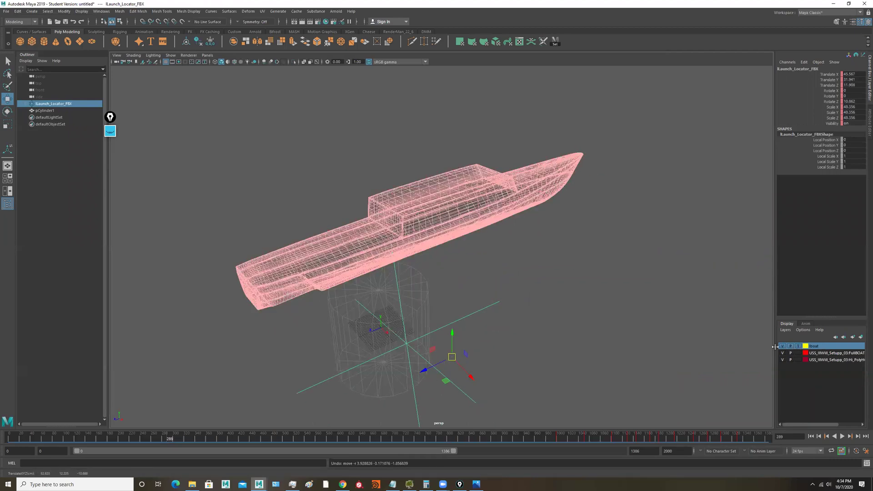
pyautogui.moveTo(468, 375); pyautogui.dragTo(417, 340)
pyautogui.hotkey('ctrl', 'z')
pyautogui.click(785, 346)
pyautogui.click(783, 347)
pyautogui.click(799, 347)
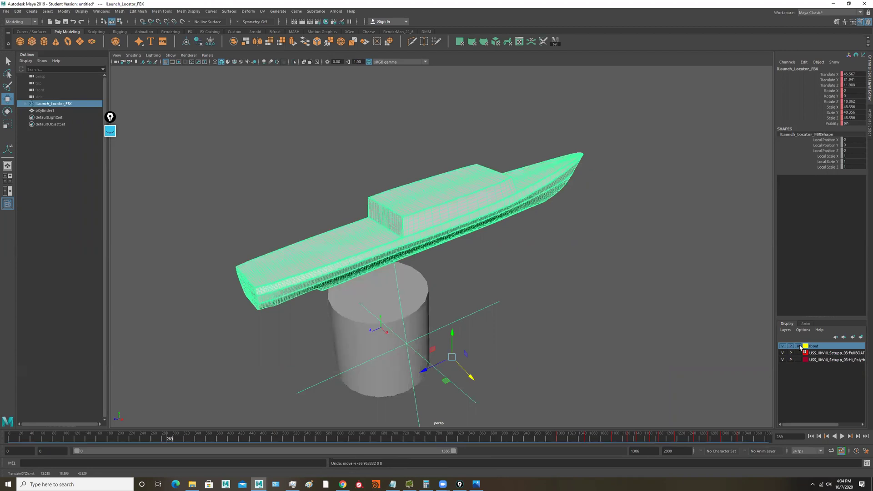
pyautogui.moveTo(473, 378); pyautogui.dragTo(391, 309)
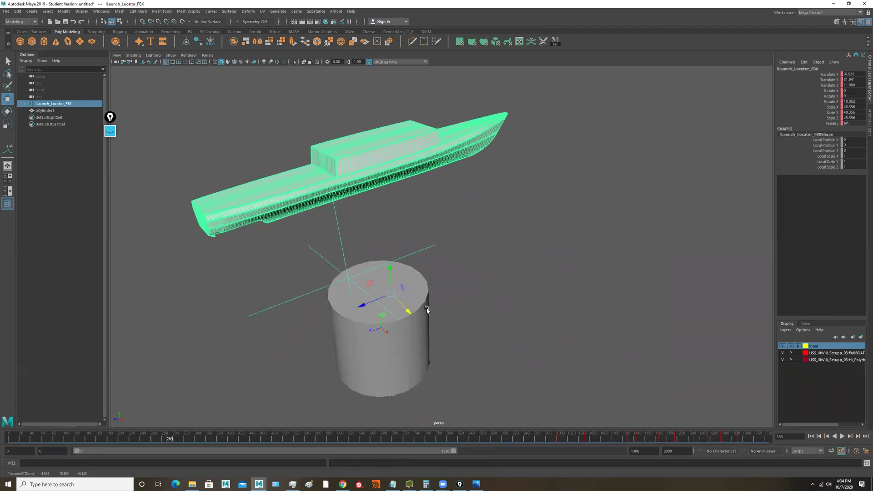
pyautogui.hotkey('ctrl', 'z')
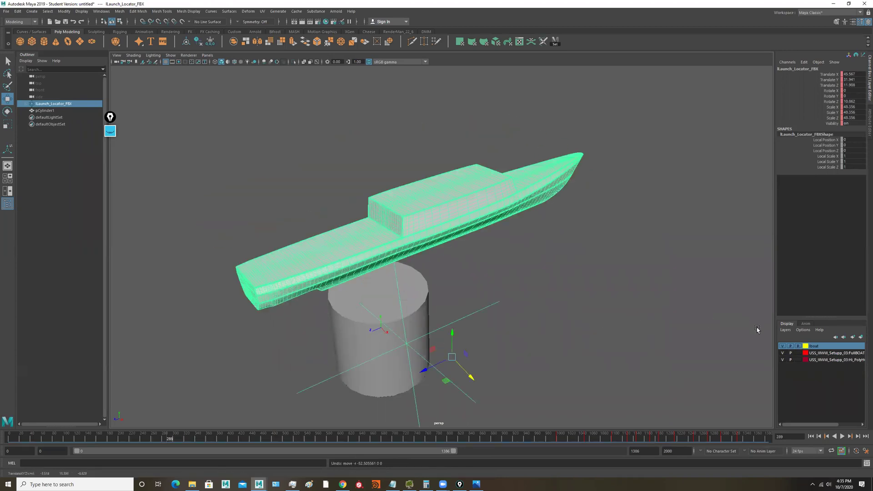
# Return the lboat layer to normal display and hide it after a test move of the _FBX locator that is undone.
pyautogui.click(792, 346)
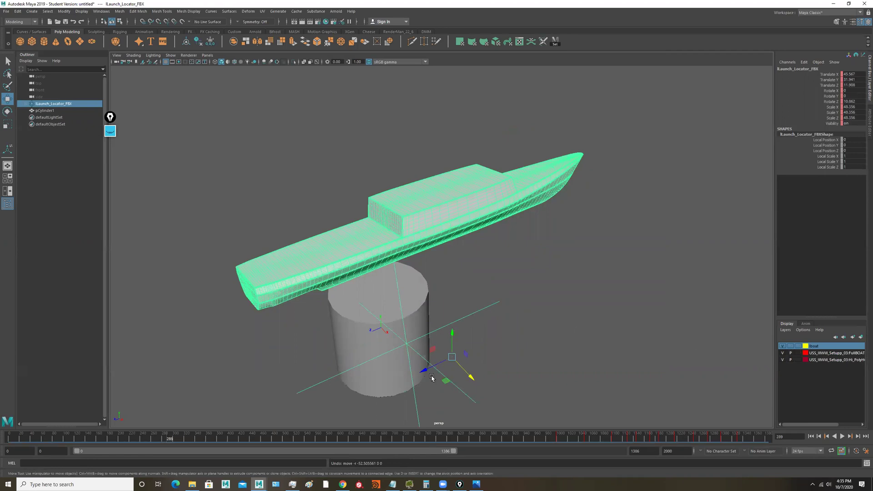
pyautogui.moveTo(470, 377); pyautogui.dragTo(409, 313)
pyautogui.hotkey('ctrl', 'z')
pyautogui.click(783, 347)
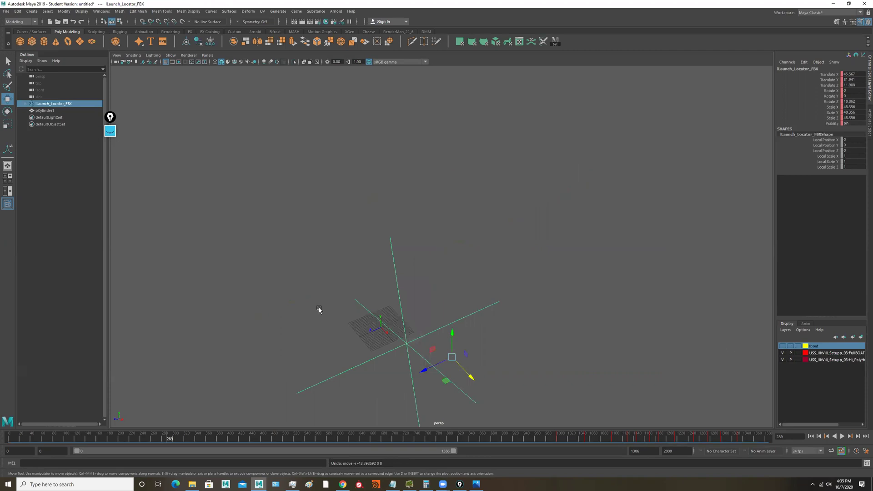
# Import shop_tes_OB.obj from the Desktop into the scene.
pyautogui.keyDown('alt'); pyautogui.moveTo(470, 274); pyautogui.dragTo(503, 253, button='middle'); pyautogui.keyUp('alt')
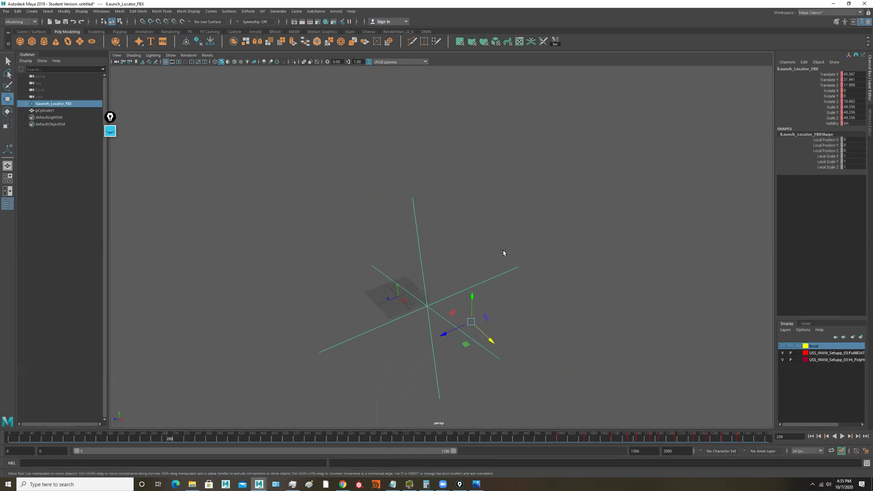
pyautogui.click(6, 11)
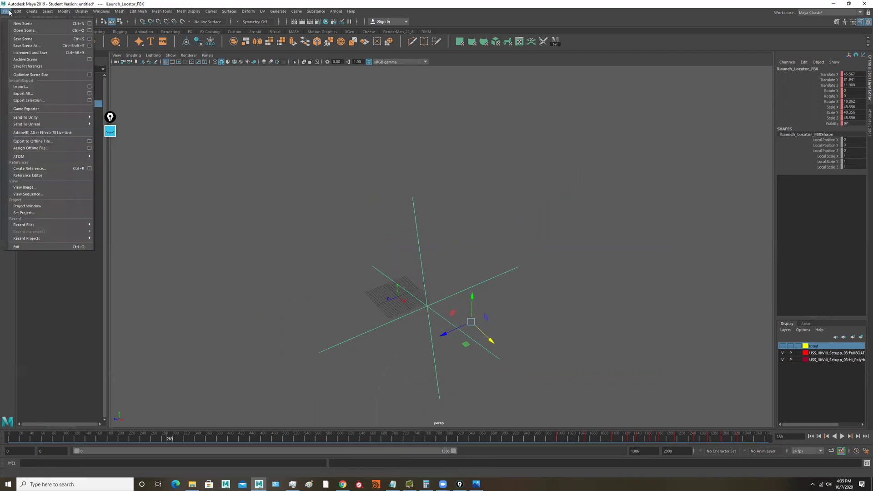
pyautogui.click(36, 88)
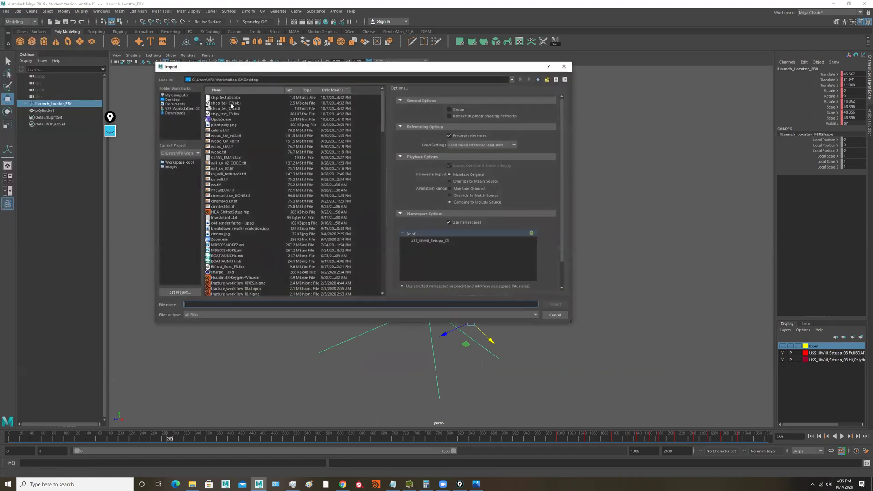
pyautogui.click(230, 104)
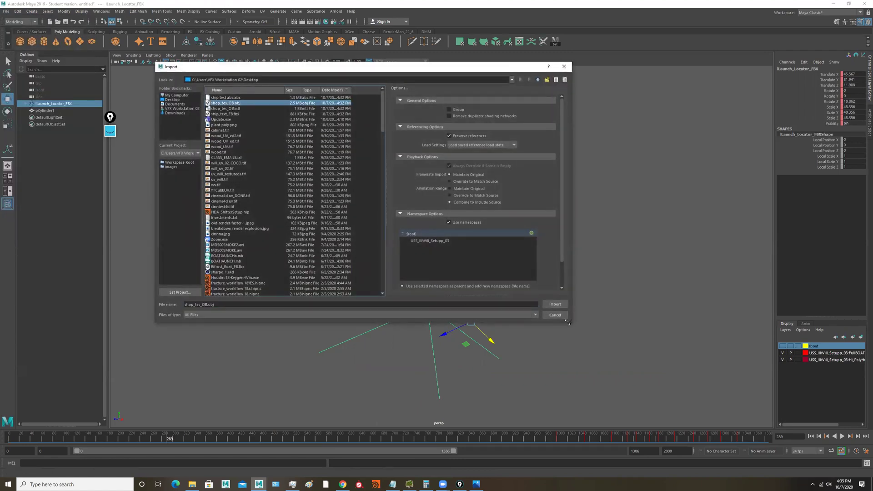
pyautogui.click(556, 304)
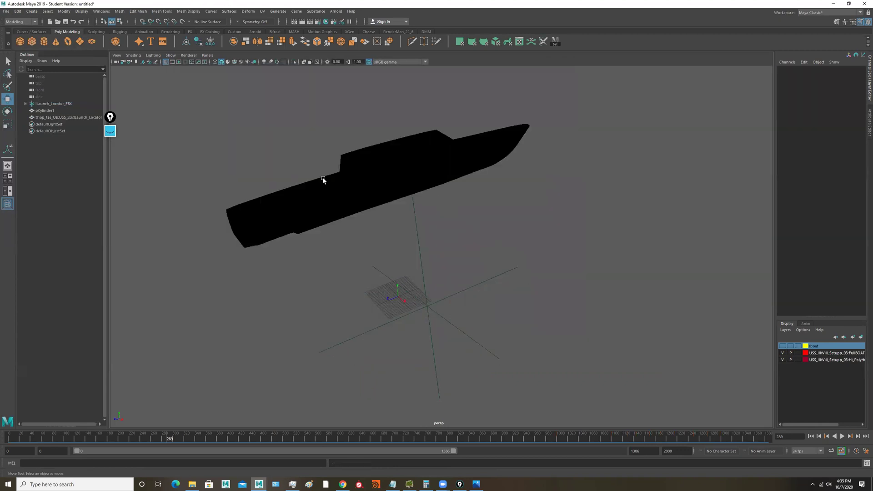
# Select the faces of the imported OBJ hull, reverse their normals, and return the hull to object mode.
pyautogui.click(323, 178)
pyautogui.keyDown('alt'); pyautogui.moveTo(468, 254); pyautogui.dragTo(467, 245); pyautogui.keyUp('alt')
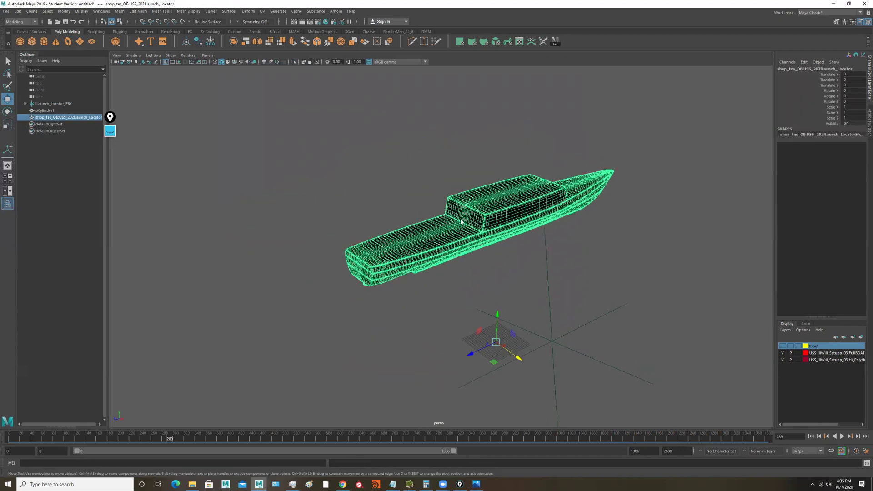
pyautogui.moveTo(535, 219); pyautogui.dragTo(665, 112, button='right')
pyautogui.scroll(1, 509, 224)
pyautogui.rightClick(448, 196)
pyautogui.click(449, 215)
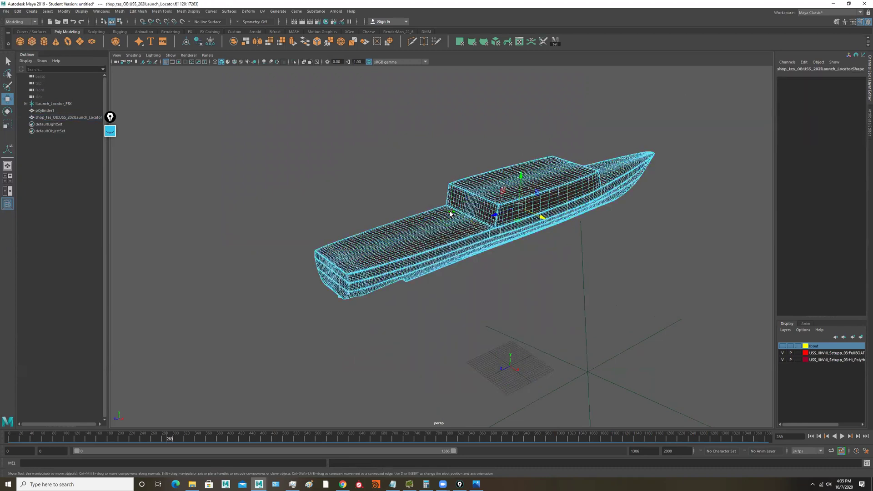
pyautogui.keyDown('shift'); pyautogui.moveTo(488, 201); pyautogui.dragTo(589, 186, button='right'); pyautogui.keyUp('shift')
pyautogui.click(690, 198)
pyautogui.keyDown('alt'); pyautogui.moveTo(489, 216); pyautogui.dragTo(436, 219, button='right'); pyautogui.keyUp('alt')
pyautogui.click(495, 214)
pyautogui.keyDown('alt'); pyautogui.moveTo(437, 219); pyautogui.dragTo(462, 197); pyautogui.keyUp('alt')
pyautogui.moveTo(462, 198); pyautogui.dragTo(534, 399, button='right')
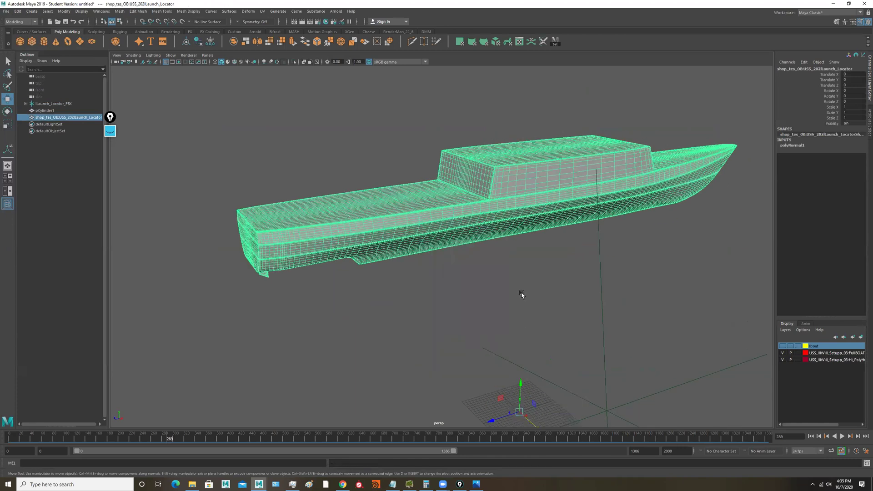
# Examine the OBJ hull's shading from several angles and play the timeline to check for animation, returning to frame 0.
pyautogui.click(522, 295)
pyautogui.keyDown('alt'); pyautogui.moveTo(522, 296); pyautogui.dragTo(445, 276); pyautogui.keyUp('alt')
pyautogui.keyDown('alt'); pyautogui.moveTo(449, 246); pyautogui.dragTo(394, 236); pyautogui.keyUp('alt')
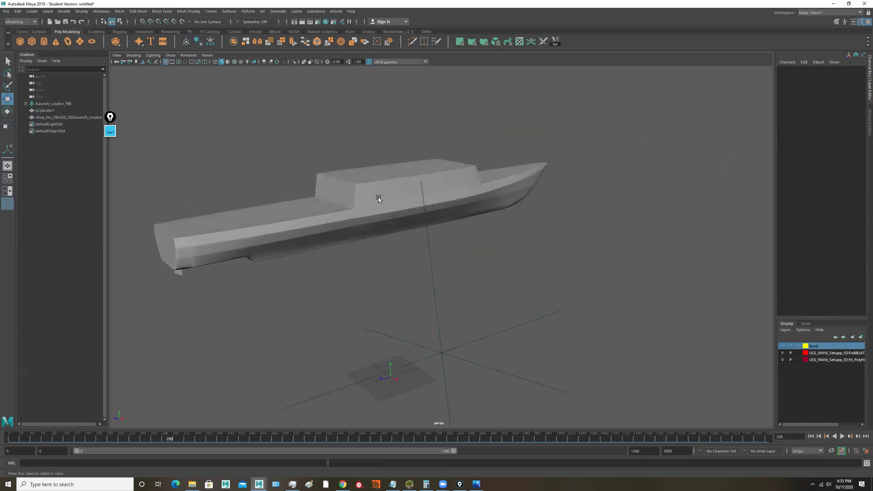
pyautogui.click(348, 219)
pyautogui.moveTo(185, 437); pyautogui.dragTo(866, 384)
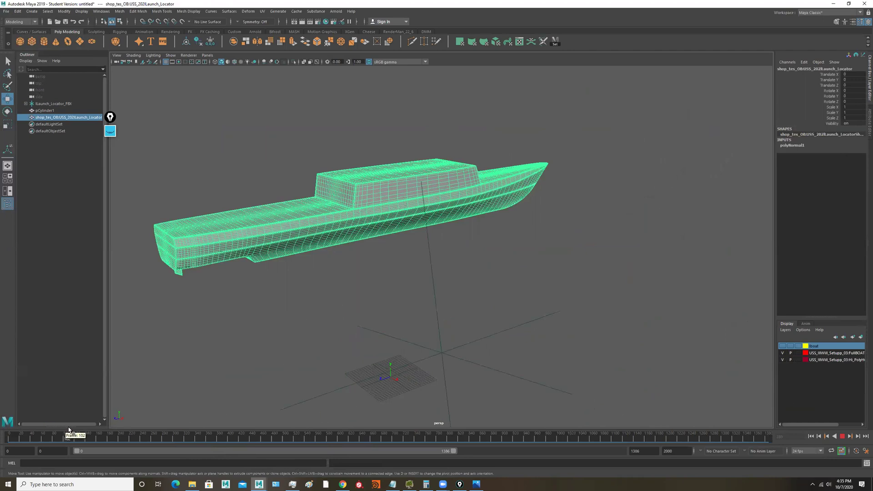
pyautogui.moveTo(434, 426); pyautogui.dragTo(7, 434)
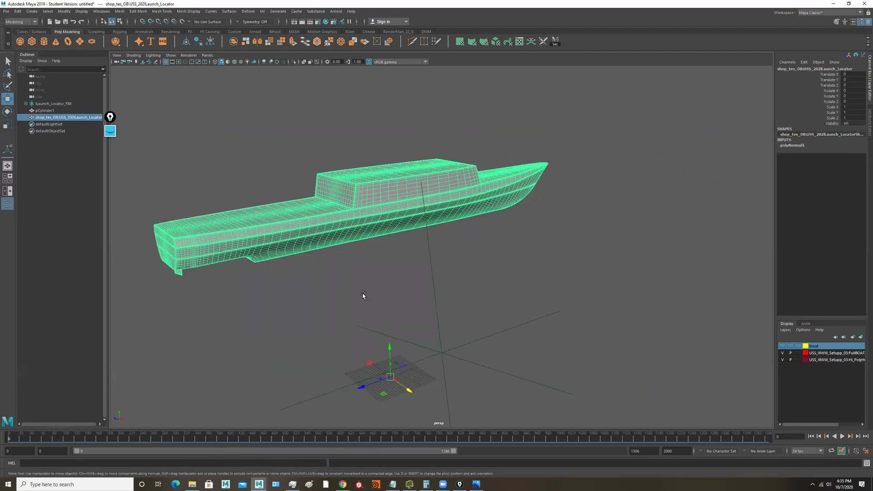
pyautogui.keyDown('alt'); pyautogui.moveTo(362, 293); pyautogui.dragTo(277, 294, button='right'); pyautogui.keyUp('alt')
pyautogui.keyDown('alt'); pyautogui.moveTo(276, 295); pyautogui.dragTo(293, 230); pyautogui.keyUp('alt')
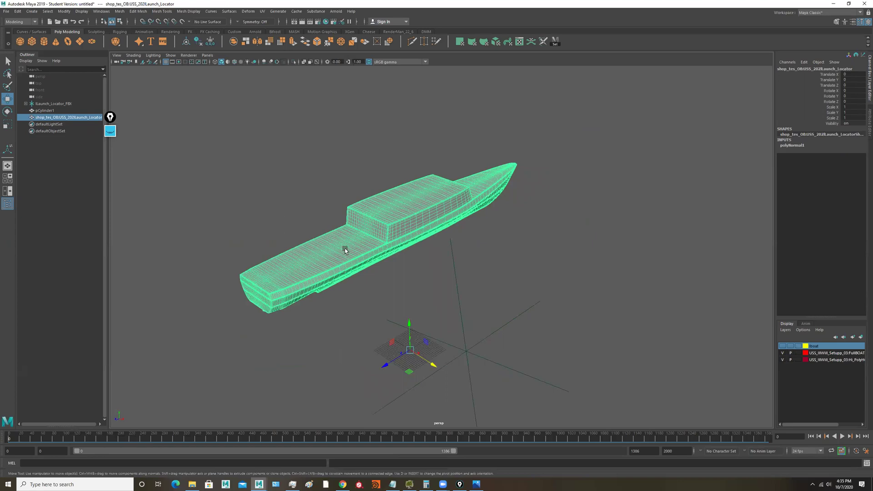
# Add the imported OBJ hull to the hidden lboat display layer.
pyautogui.press('h')
pyautogui.press('h')
pyautogui.rightClick(822, 349)
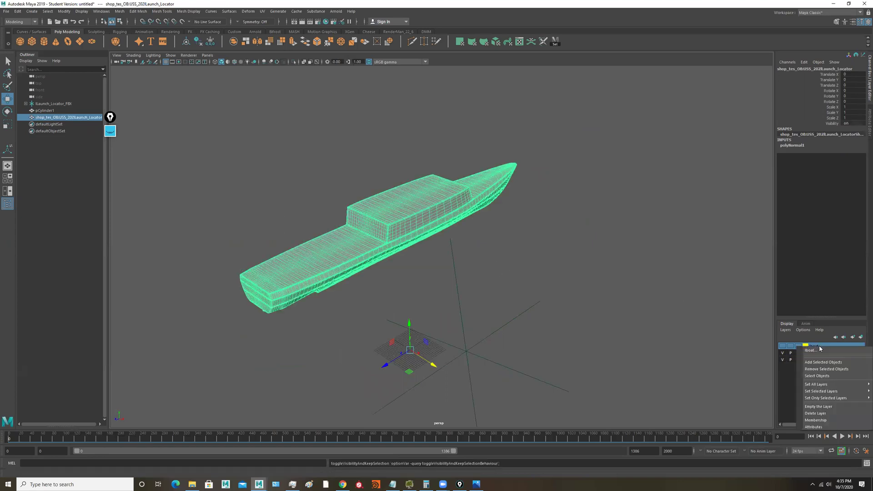
pyautogui.click(819, 353)
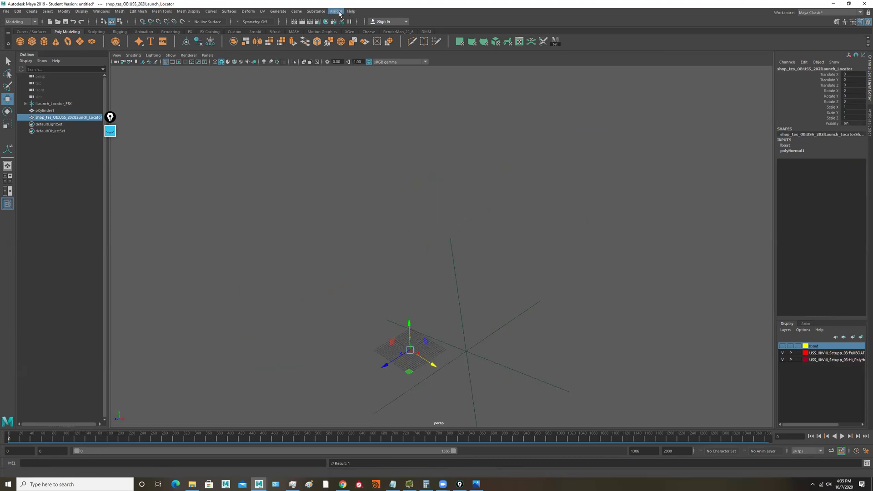
# Import ship test abc.abc from the Desktop with the general file import.
pyautogui.click(8, 12)
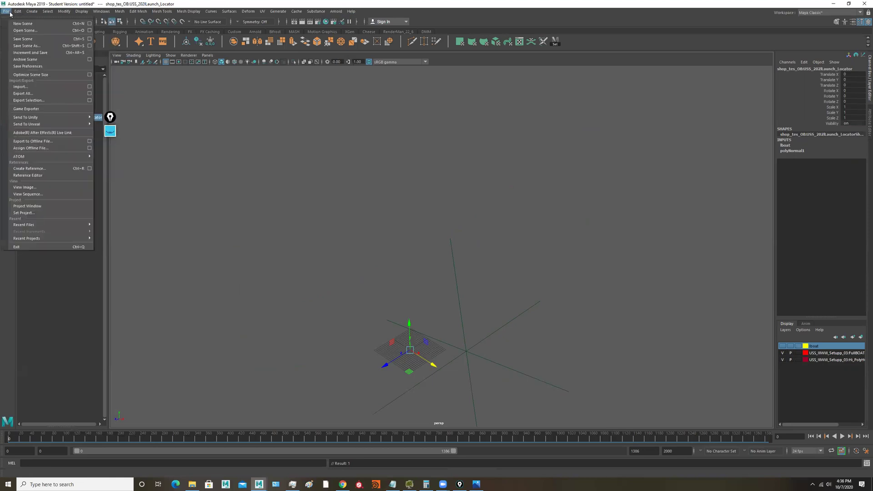
pyautogui.click(36, 86)
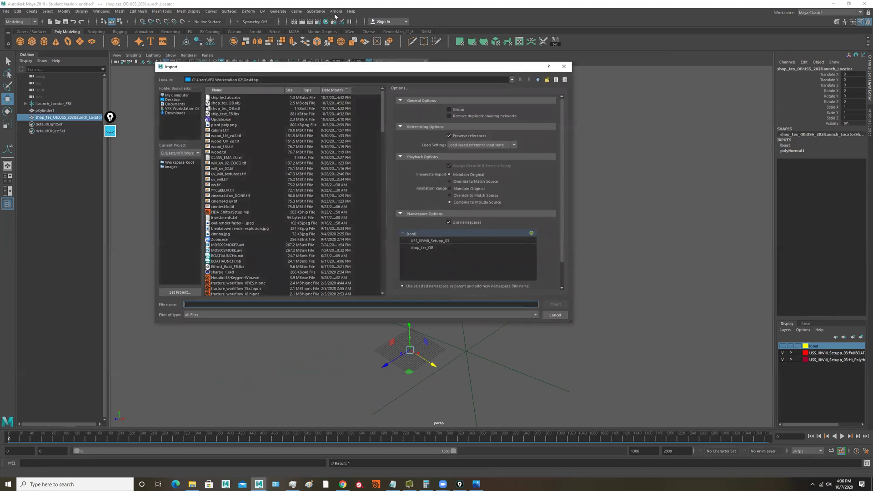
pyautogui.click(223, 98)
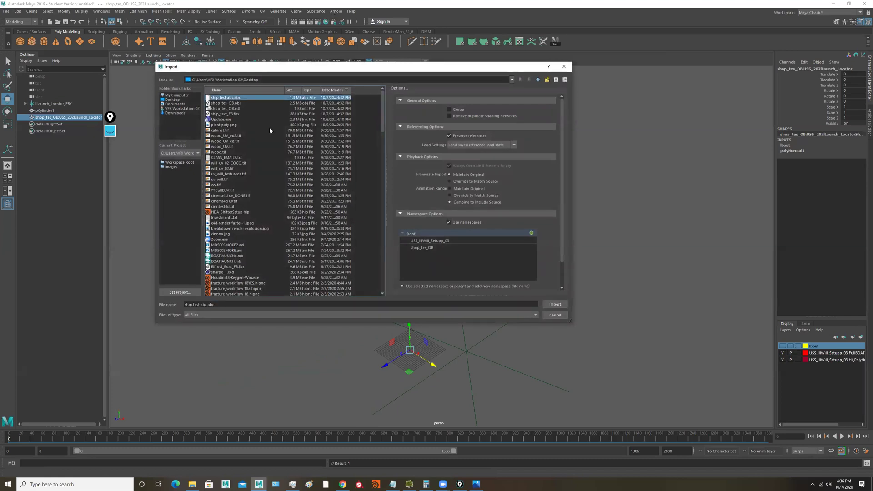
pyautogui.click(554, 305)
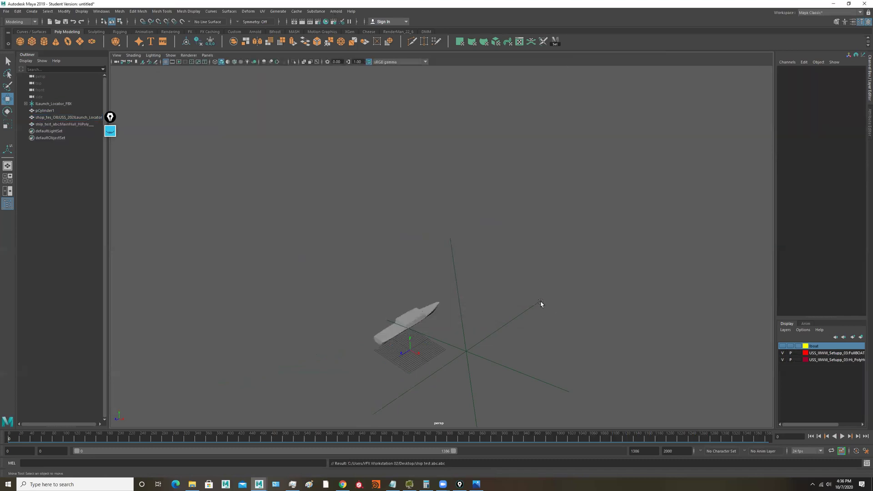
# Scrub the timeline and view the imported Alembic hull from another angle to check for animation, then undo the time changes.
pyautogui.moveTo(171, 434); pyautogui.dragTo(111, 422)
pyautogui.keyDown('alt'); pyautogui.moveTo(343, 305); pyautogui.dragTo(386, 325); pyautogui.keyUp('alt')
pyautogui.keyDown('alt'); pyautogui.moveTo(386, 325); pyautogui.dragTo(408, 347, button='right'); pyautogui.keyUp('alt')
pyautogui.keyDown('alt'); pyautogui.moveTo(407, 346); pyautogui.dragTo(416, 358); pyautogui.keyUp('alt')
pyautogui.keyDown('alt'); pyautogui.moveTo(415, 358); pyautogui.dragTo(438, 279, button='middle'); pyautogui.keyUp('alt')
pyautogui.hotkey('ctrl', 'z')
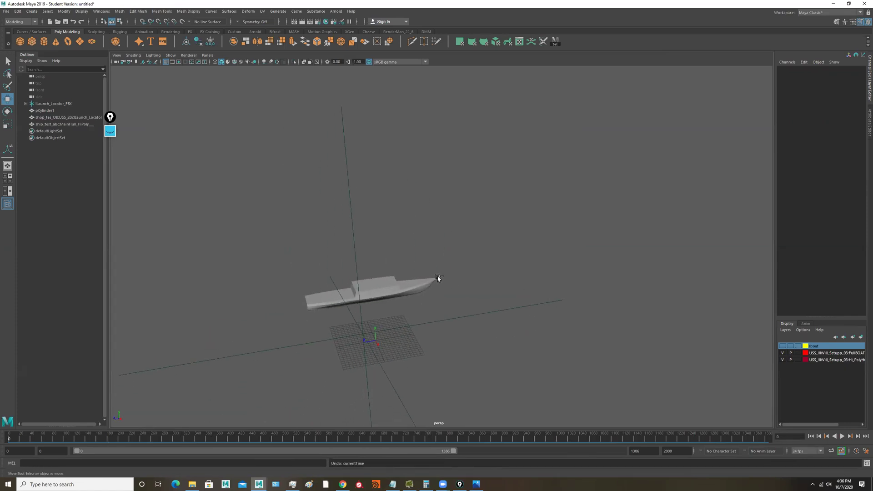
pyautogui.hotkey('ctrl', 'z')
pyautogui.hotkey('ctrl', 'z')
# Hide the Alembic hull brought in through the general file import and clear the selection.
pyautogui.click(388, 287)
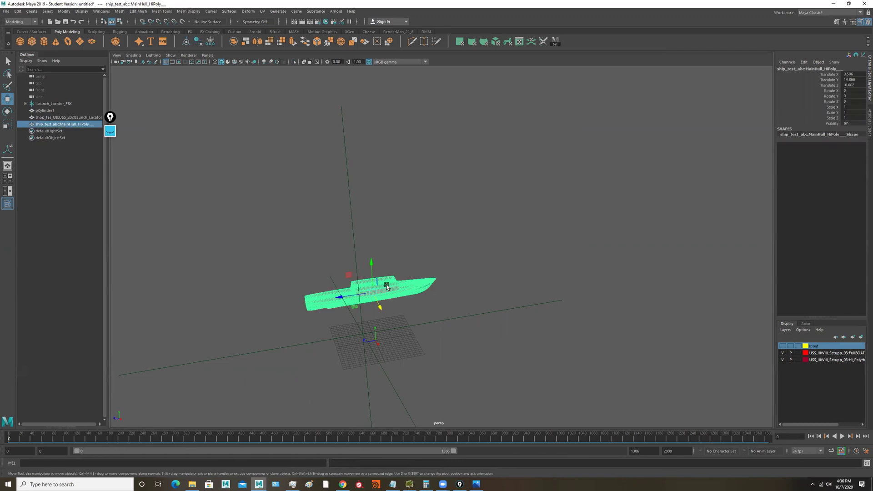
pyautogui.hotkey('ctrl', 'h')
pyautogui.click(404, 142)
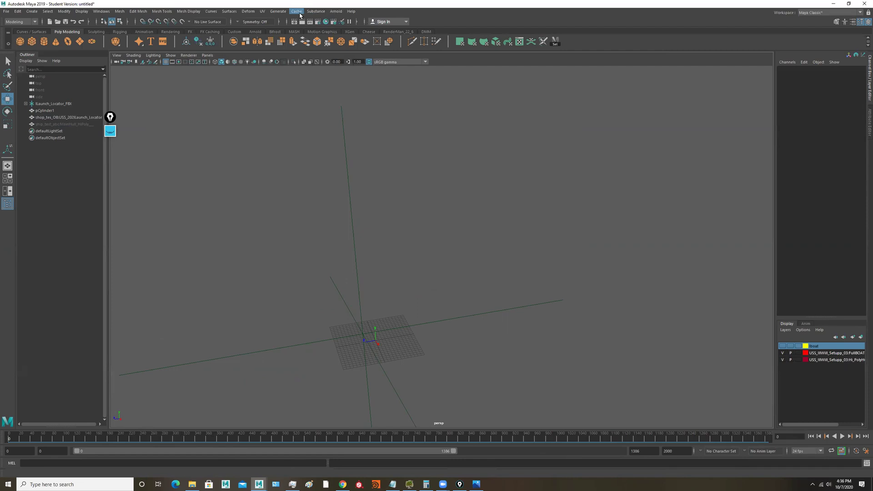
# Import ship test abc.abc from the Desktop through the Alembic Cache import.
pyautogui.click(300, 11)
pyautogui.moveTo(323, 23)
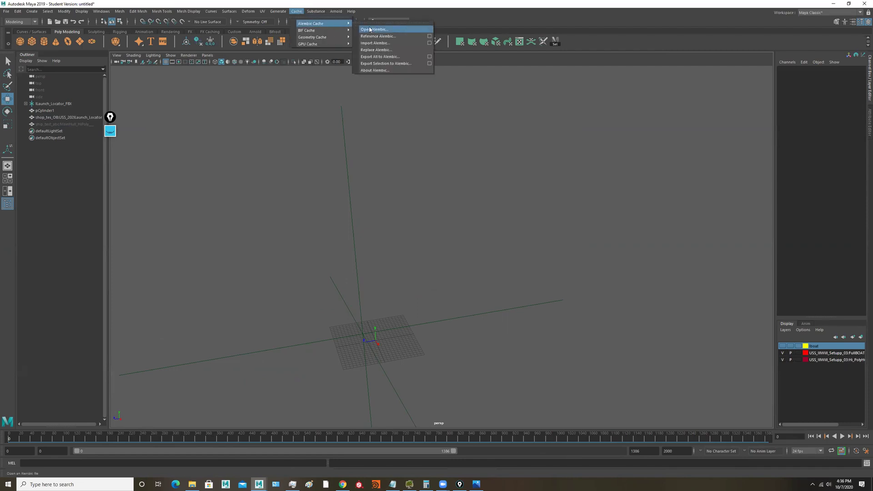
pyautogui.click(378, 42)
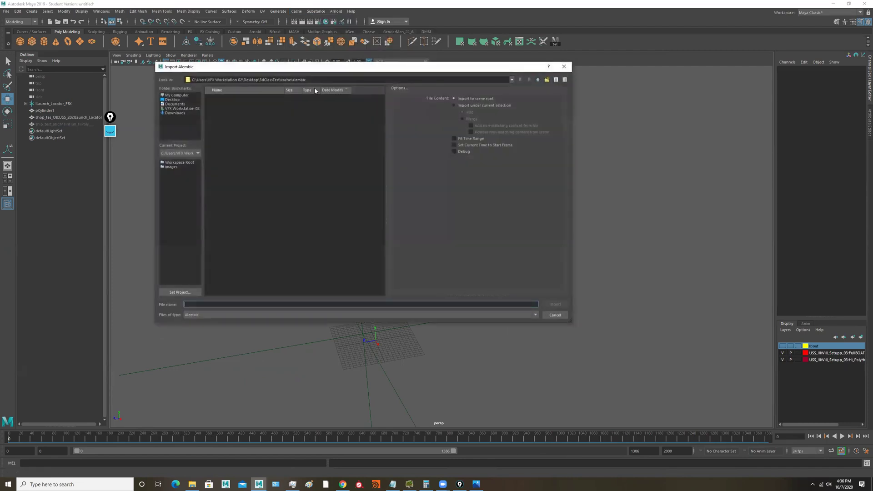
pyautogui.click(177, 101)
pyautogui.click(237, 98)
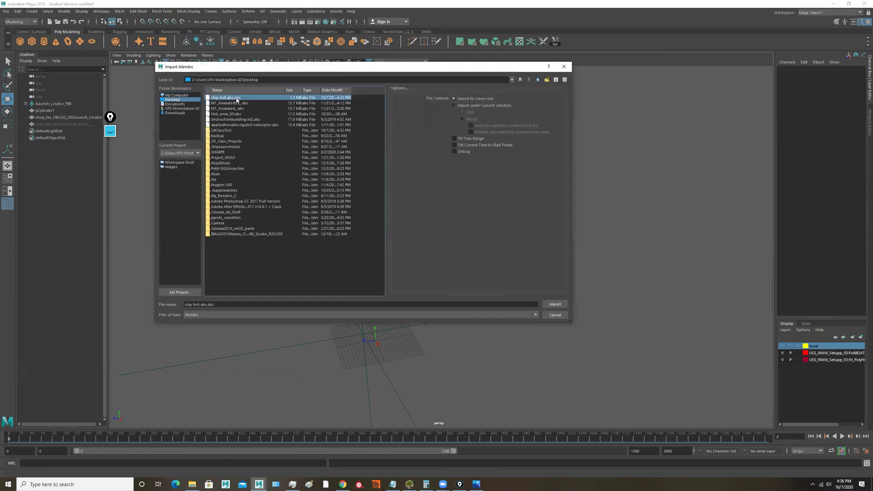
pyautogui.click(555, 305)
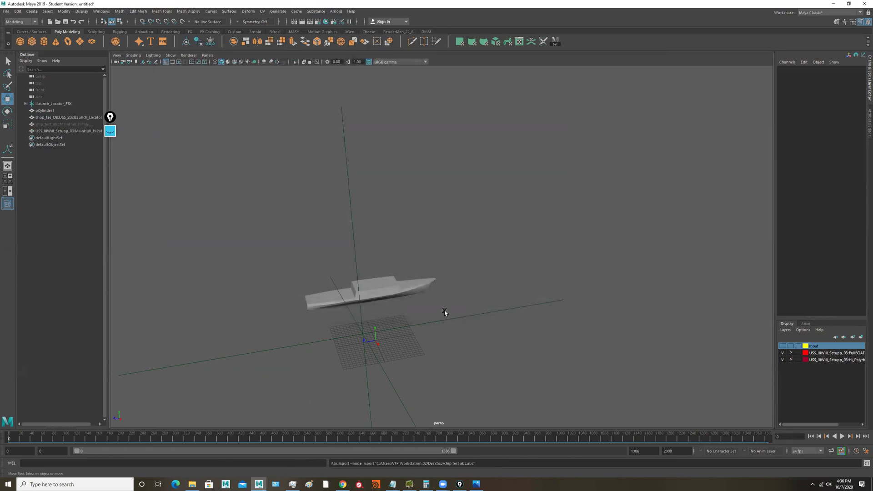
# Scrub the timeline to compare the newly imported Alembic hull's motion with the animated FBX locator.
pyautogui.keyDown('alt'); pyautogui.moveTo(333, 316); pyautogui.dragTo(221, 404); pyautogui.keyUp('alt')
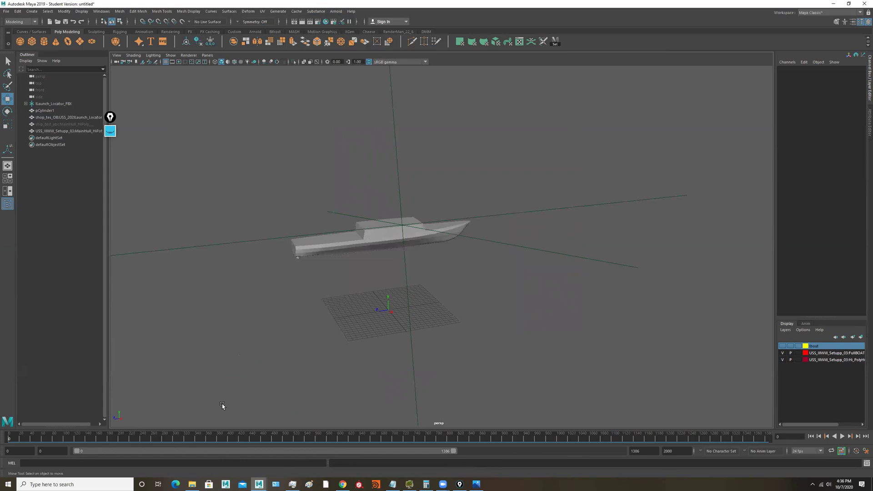
pyautogui.moveTo(96, 439)
pyautogui.mouseDown()
pyautogui.moveTo(477, 446)
pyautogui.moveTo(695, 442)
pyautogui.moveTo(295, 444)
pyautogui.moveTo(713, 437)
pyautogui.moveTo(636, 439)
pyautogui.mouseUp()
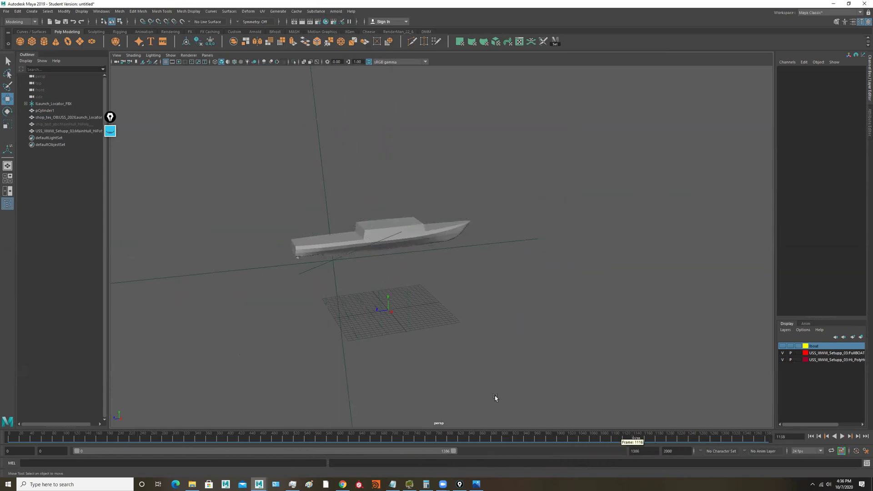
pyautogui.moveTo(348, 304); pyautogui.dragTo(308, 311)
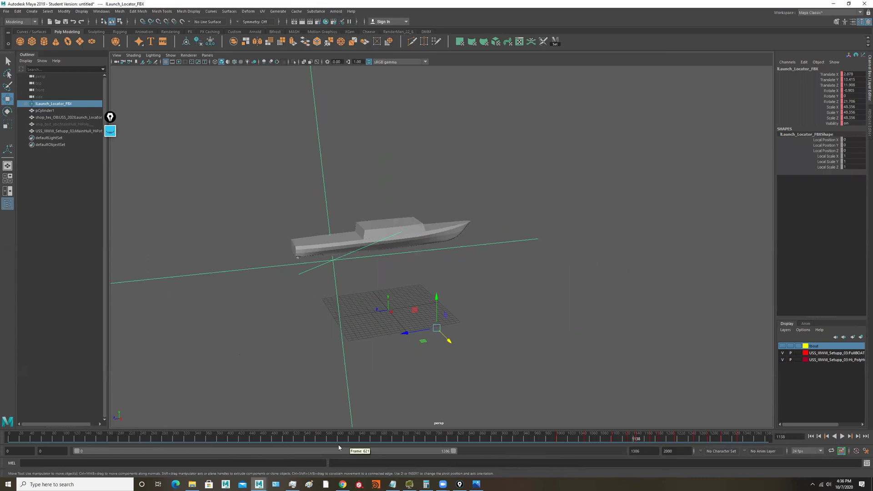
pyautogui.moveTo(344, 439); pyautogui.dragTo(723, 404)
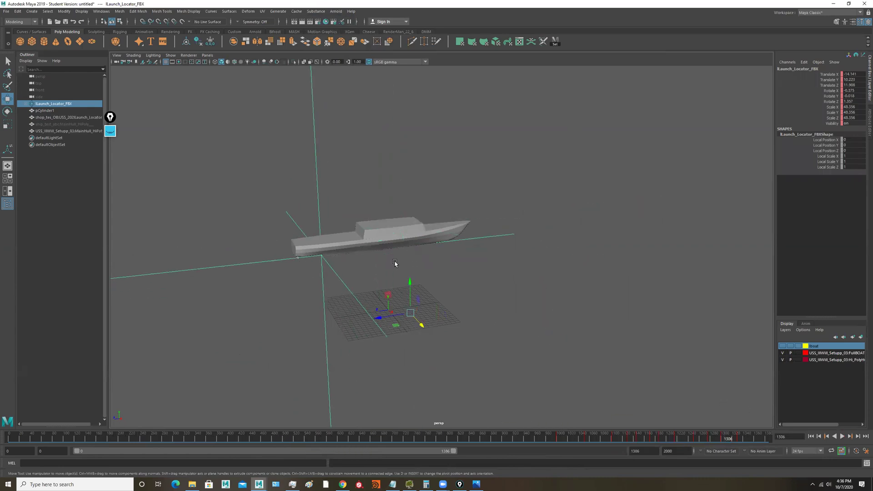
pyautogui.click(405, 235)
pyautogui.keyDown('alt'); pyautogui.moveTo(404, 271); pyautogui.dragTo(477, 245); pyautogui.keyUp('alt')
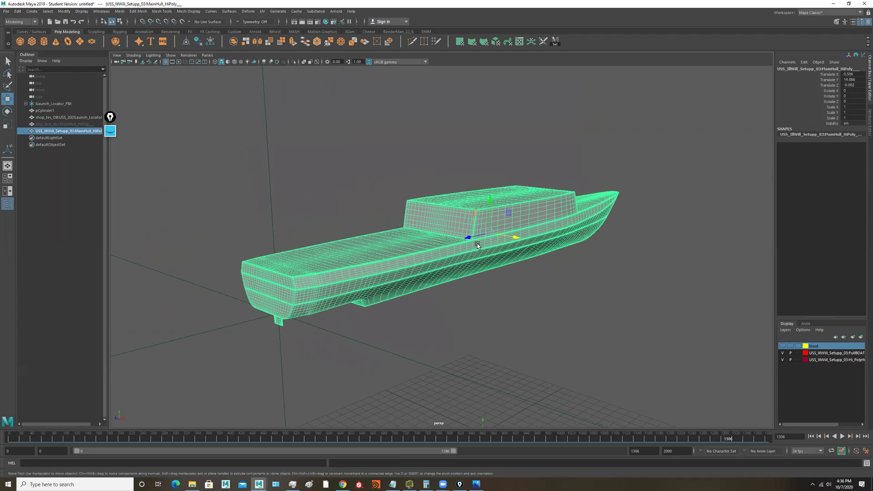
pyautogui.moveTo(515, 273)
pyautogui.keyDown('alt'); pyautogui.mouseDown()
pyautogui.moveTo(526, 274)
pyautogui.moveTo(509, 282)
pyautogui.mouseUp(); pyautogui.keyUp('alt')
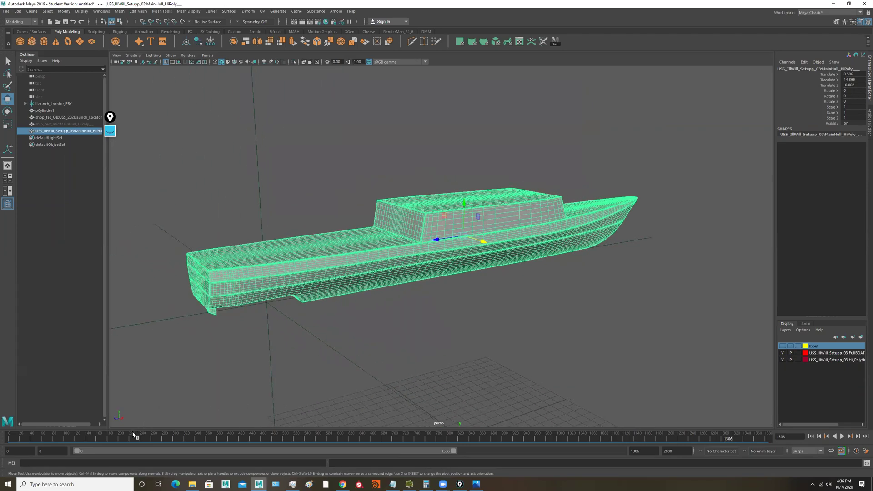
pyautogui.moveTo(133, 437); pyautogui.dragTo(4, 432)
pyautogui.moveTo(779, 438); pyautogui.dragTo(668, 436)
pyautogui.moveTo(358, 136); pyautogui.dragTo(251, 166)
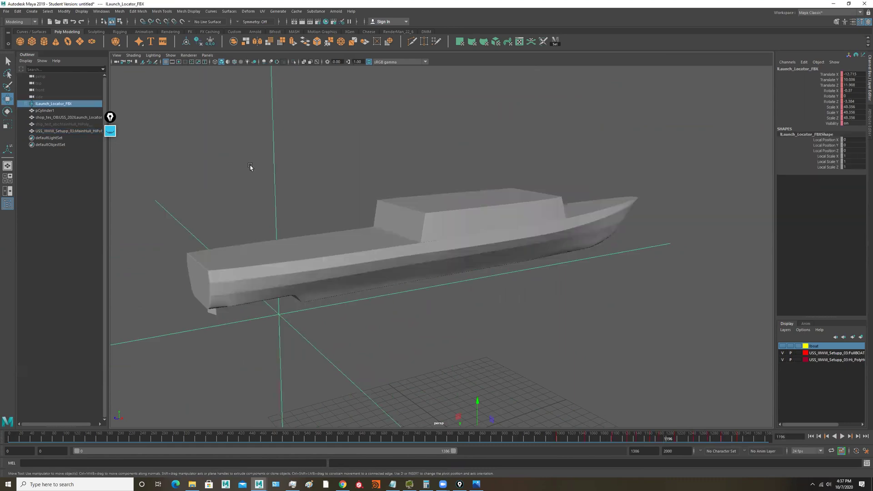
pyautogui.moveTo(129, 442); pyautogui.dragTo(666, 403)
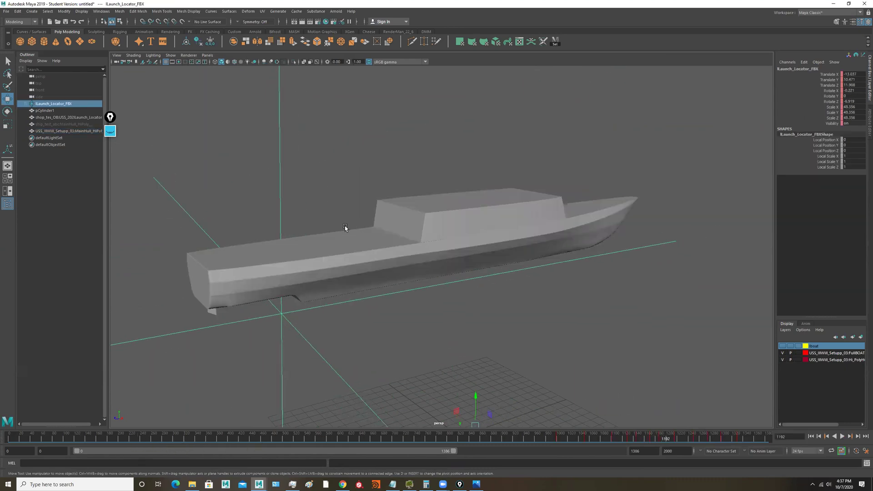
# Examine the Alembic hull and the FBX locator together from several angles in shaded display.
pyautogui.keyDown('alt'); pyautogui.moveTo(186, 260); pyautogui.dragTo(226, 253, button='right'); pyautogui.keyUp('alt')
pyautogui.keyDown('alt'); pyautogui.moveTo(393, 253); pyautogui.dragTo(567, 303); pyautogui.keyUp('alt')
pyautogui.keyDown('alt'); pyautogui.moveTo(517, 314); pyautogui.dragTo(645, 234); pyautogui.keyUp('alt')
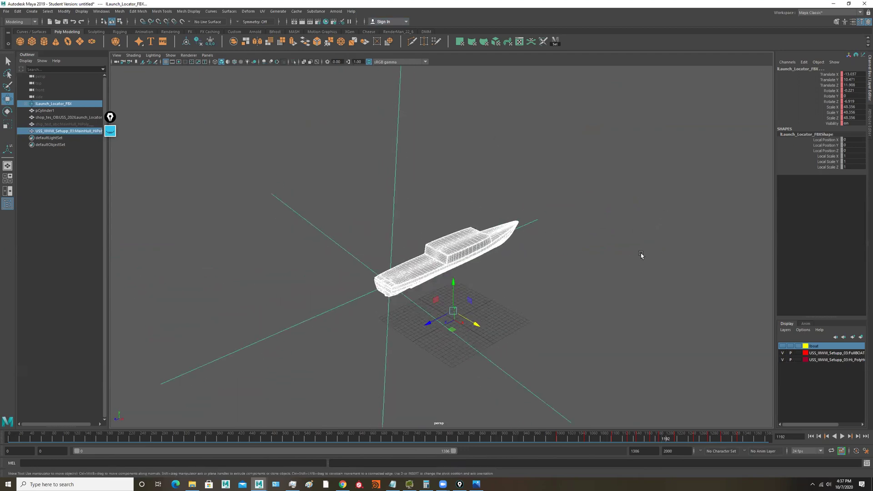
pyautogui.keyDown('alt'); pyautogui.moveTo(528, 302); pyautogui.dragTo(454, 266); pyautogui.keyUp('alt')
pyautogui.scroll(5, 512, 282)
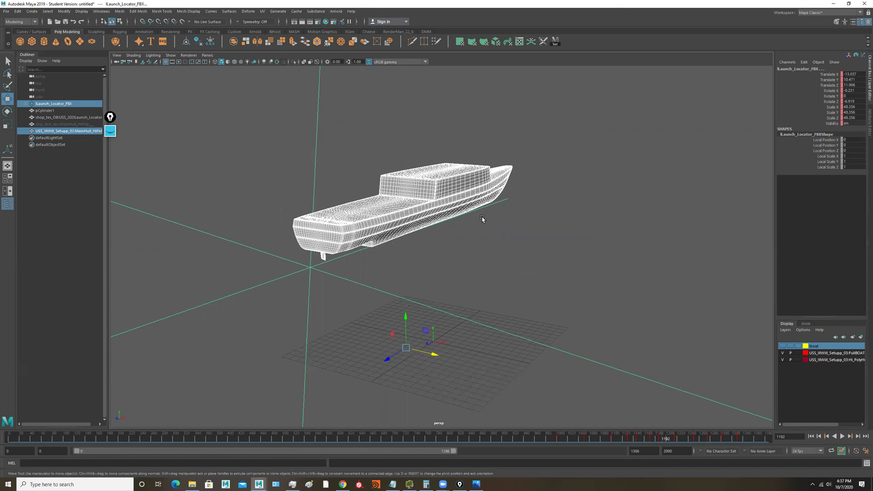
pyautogui.keyDown('alt'); pyautogui.moveTo(483, 220); pyautogui.dragTo(461, 183, button='middle'); pyautogui.keyUp('alt')
pyautogui.moveTo(461, 183)
pyautogui.keyDown('alt'); pyautogui.mouseDown()
pyautogui.moveTo(456, 191)
pyautogui.moveTo(461, 180)
pyautogui.mouseUp(); pyautogui.keyUp('alt')
pyautogui.keyDown('alt'); pyautogui.moveTo(462, 179); pyautogui.dragTo(489, 202, button='middle'); pyautogui.keyUp('alt')
pyautogui.keyDown('alt'); pyautogui.moveTo(489, 201); pyautogui.dragTo(506, 209); pyautogui.keyUp('alt')
pyautogui.press('5')
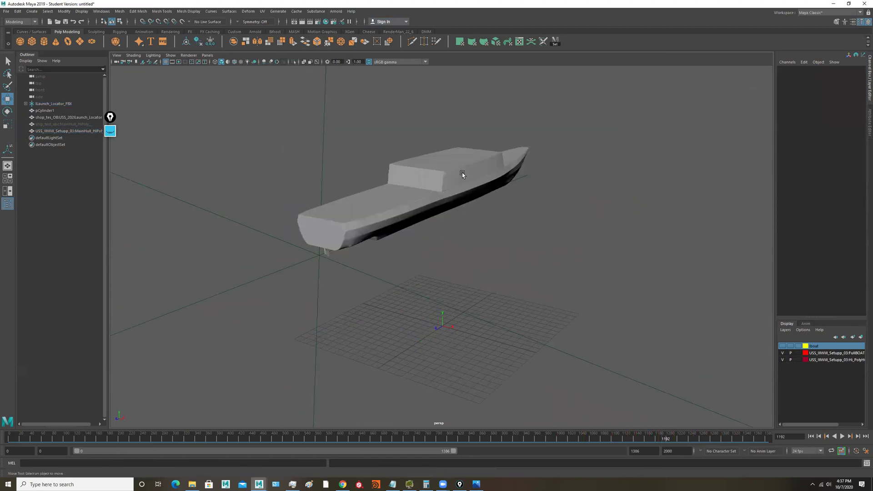
# Select the Alembic hull from the cache import and switch to the UV Editing workspace.
pyautogui.click(462, 175)
pyautogui.keyDown('alt'); pyautogui.moveTo(482, 182); pyautogui.dragTo(478, 178); pyautogui.keyUp('alt')
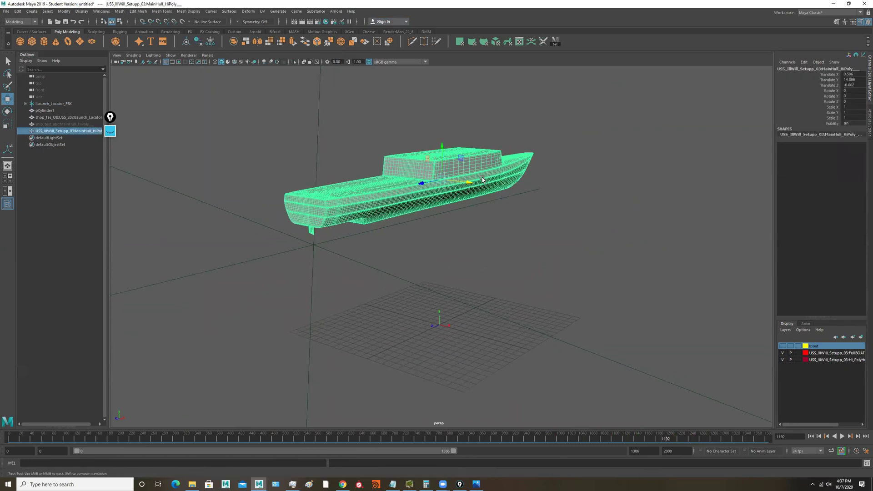
pyautogui.keyDown('alt'); pyautogui.moveTo(479, 178); pyautogui.dragTo(457, 222, button='middle'); pyautogui.keyUp('alt')
pyautogui.keyDown('alt'); pyautogui.moveTo(457, 222); pyautogui.dragTo(495, 221, button='right'); pyautogui.keyUp('alt')
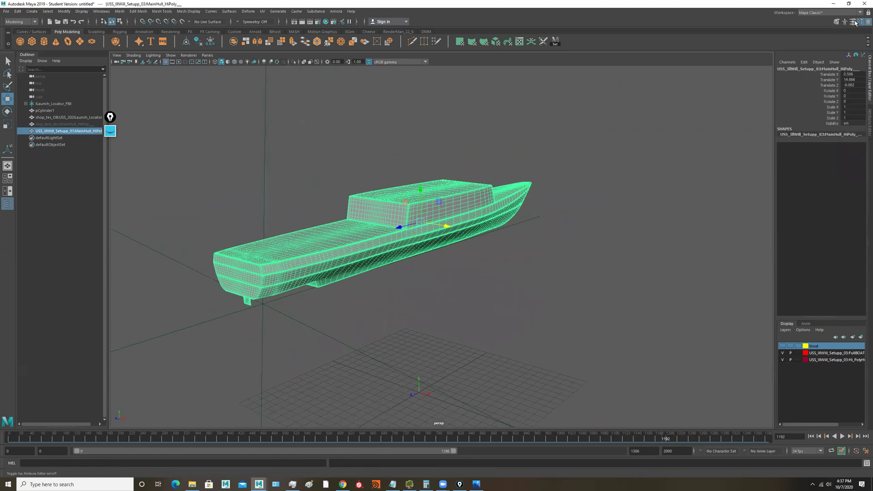
pyautogui.click(832, 14)
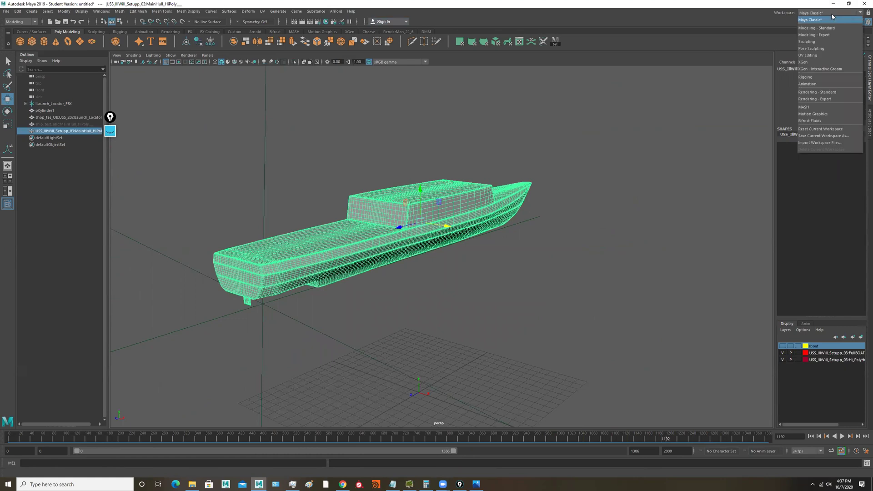
pyautogui.click(812, 55)
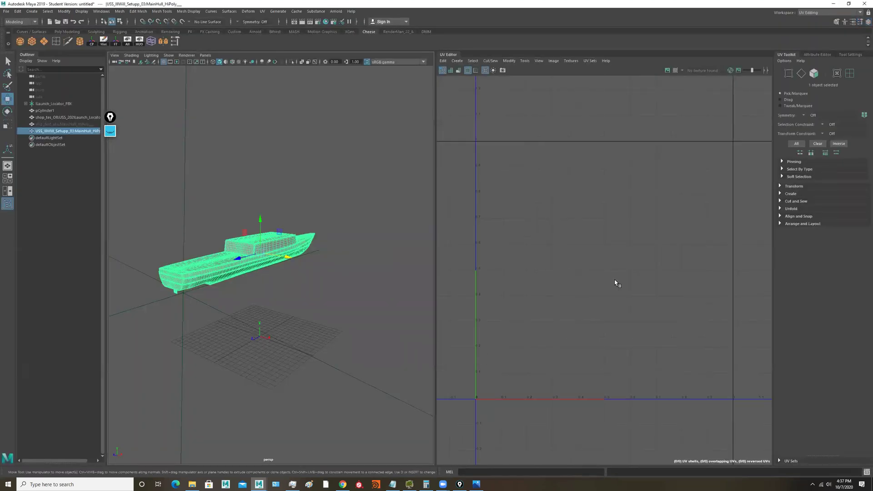
# Reselect the Alembic hull and examine the UV Editor grid for its UVs.
pyautogui.scroll(-4, 557, 308)
pyautogui.scroll(-6, 569, 304)
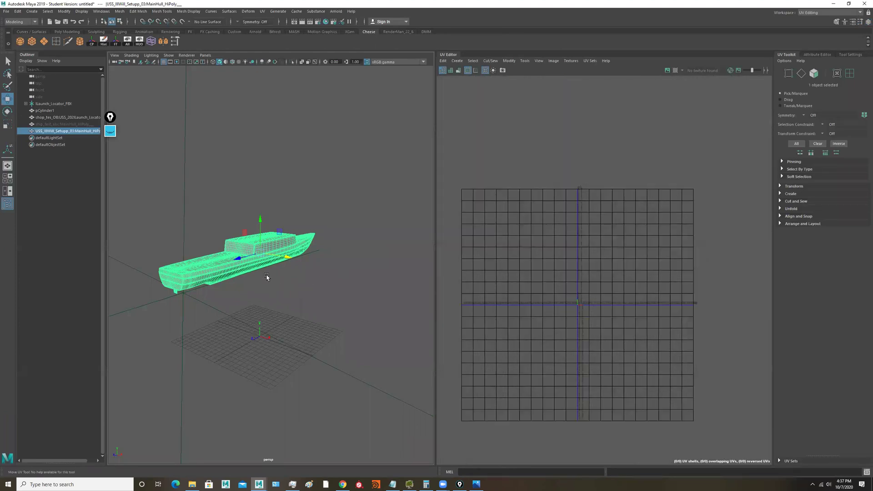
pyautogui.click(301, 309)
pyautogui.click(240, 263)
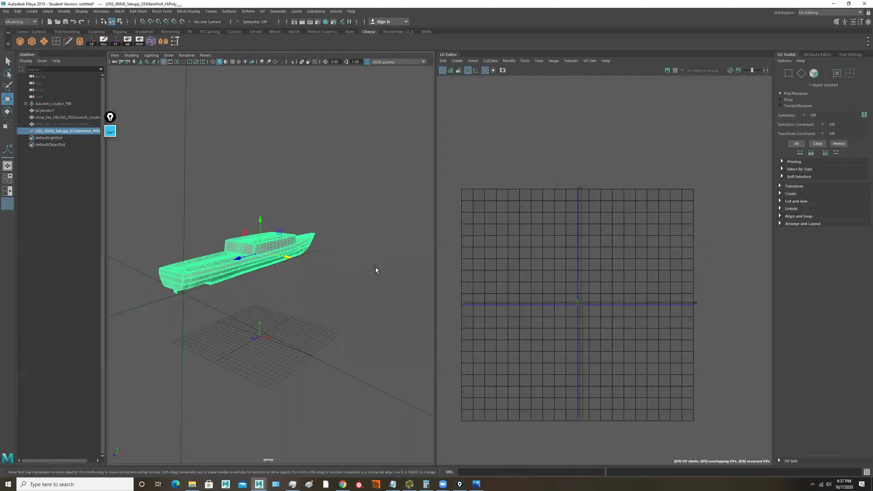
pyautogui.press('f')
pyautogui.press('f')
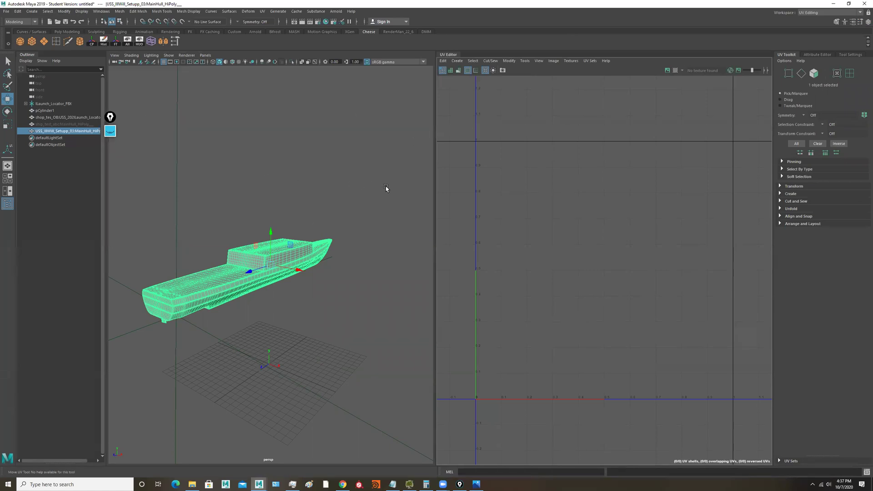
# Hide the cache-imported Alembic hull and select the FBX locator.
pyautogui.hotkey('ctrl', 'h')
pyautogui.click(64, 104)
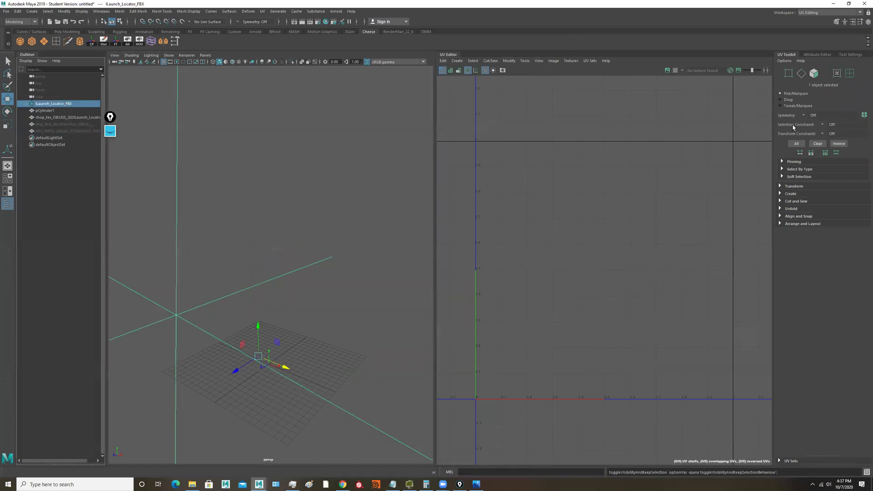
pyautogui.click(853, 14)
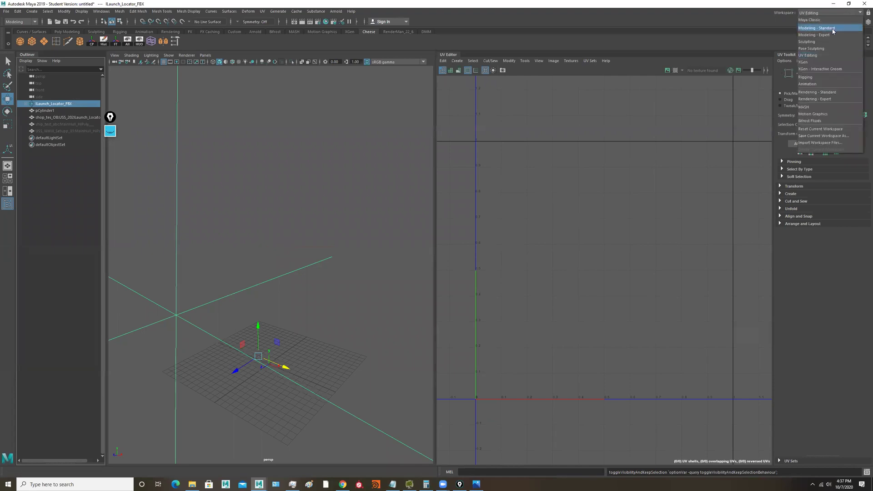
pyautogui.click(124, 156)
# Unhide the ship_test_abc hull and the other Alembic hull listed beneath it.
pyautogui.click(63, 123)
pyautogui.press('h')
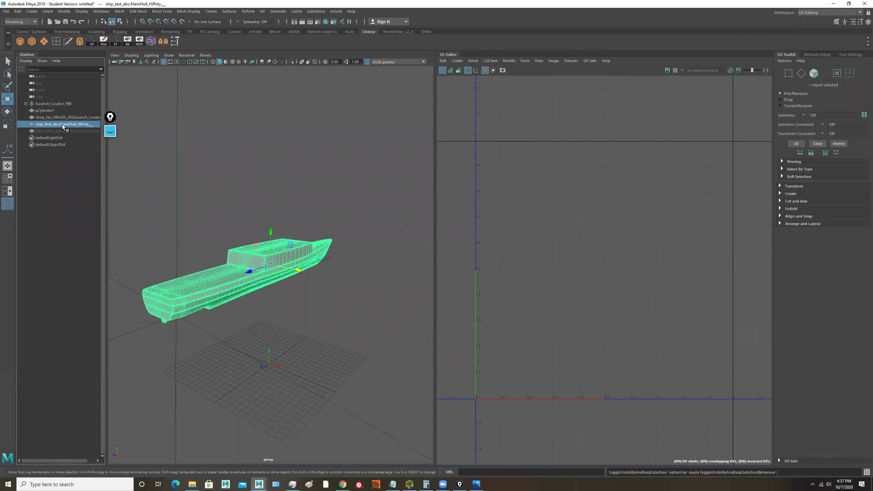
pyautogui.click(61, 131)
pyautogui.press('h')
# Select all objects from the FBX locator through the last Alembic hull and examine their UVs in the UV Editor.
pyautogui.click(58, 105)
pyautogui.keyDown('shift'); pyautogui.click(63, 124); pyautogui.keyUp('shift')
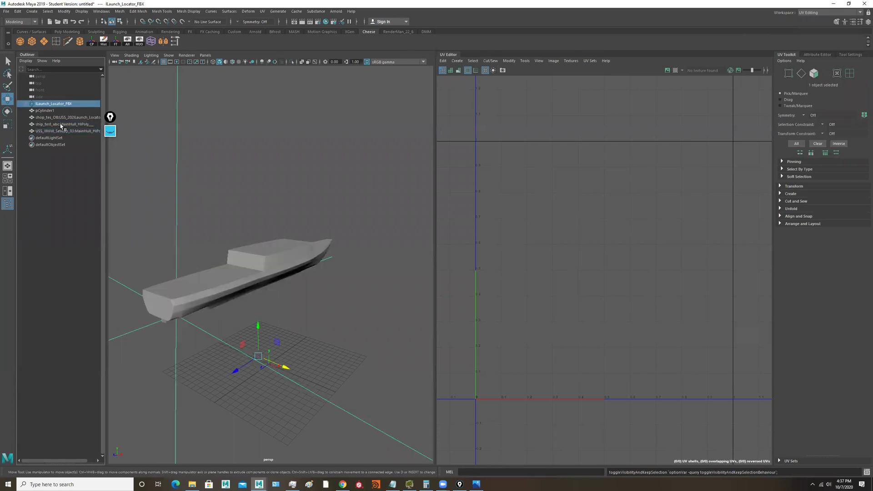
pyautogui.keyDown('shift'); pyautogui.click(61, 131); pyautogui.keyUp('shift')
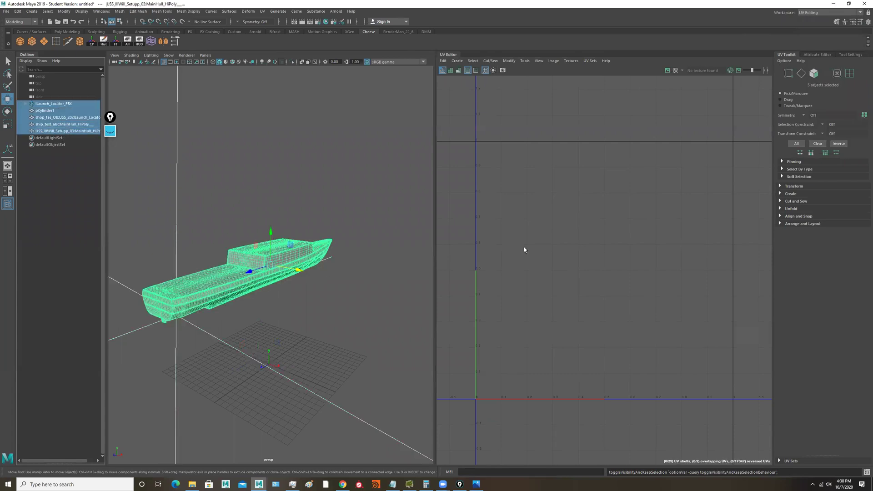
pyautogui.scroll(-15, 566, 250)
pyautogui.scroll(2, 615, 248)
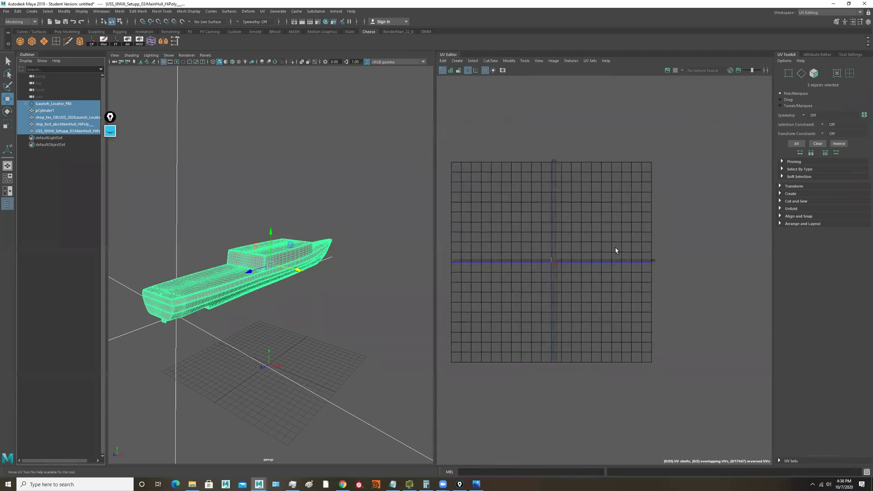
pyautogui.scroll(5, 568, 257)
# Separate the overlapping Alembic hulls along X, moving ship_test_abc to about -30.1 and the other hull to about 16.4.
pyautogui.click(300, 306)
pyautogui.click(210, 283)
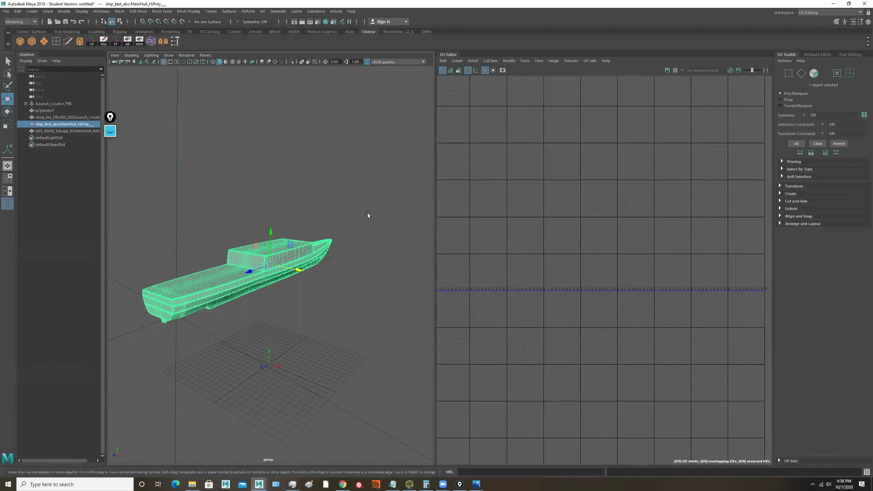
pyautogui.click(366, 249)
pyautogui.click(292, 254)
pyautogui.moveTo(289, 272); pyautogui.dragTo(375, 303)
pyautogui.click(261, 281)
pyautogui.moveTo(303, 272); pyautogui.dragTo(182, 238)
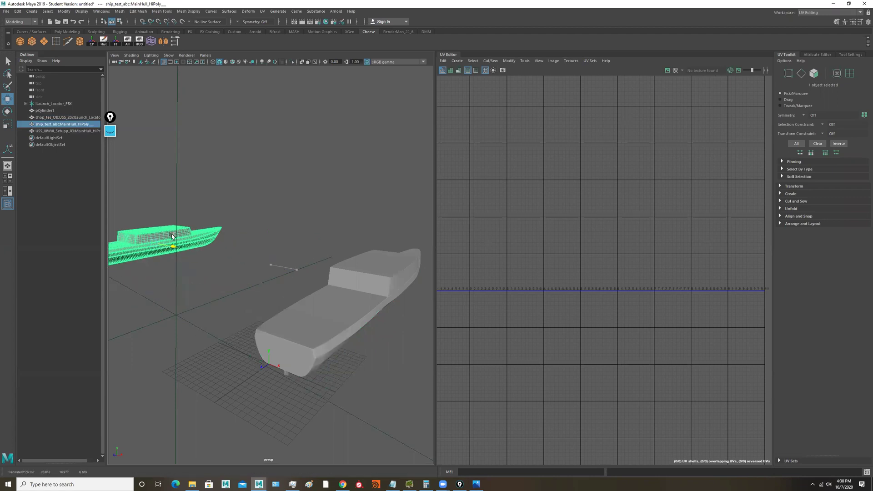
# Select the Alembic hull nearer the grid and examine the UV Editor for its UVs.
pyautogui.click(345, 291)
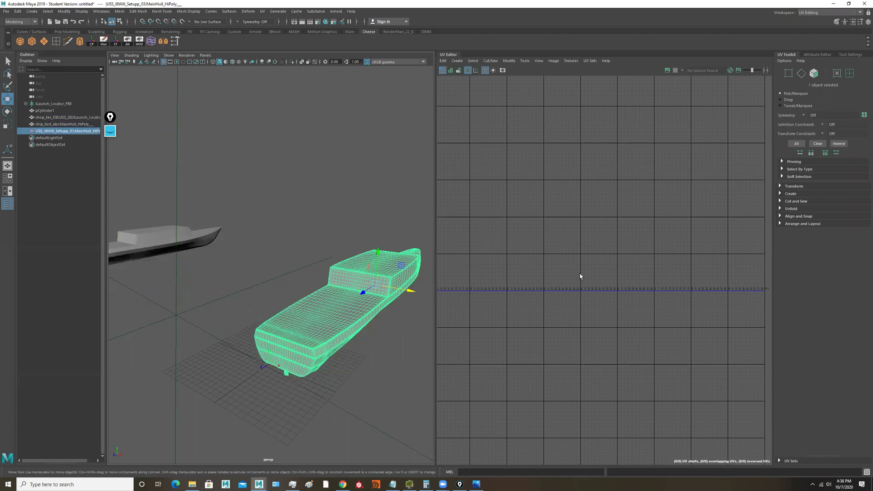
pyautogui.scroll(-6, 581, 276)
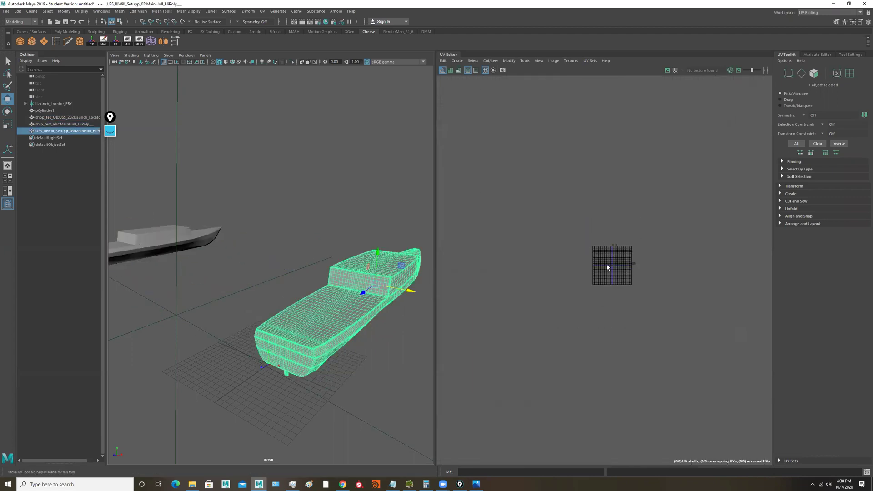
pyautogui.press('f')
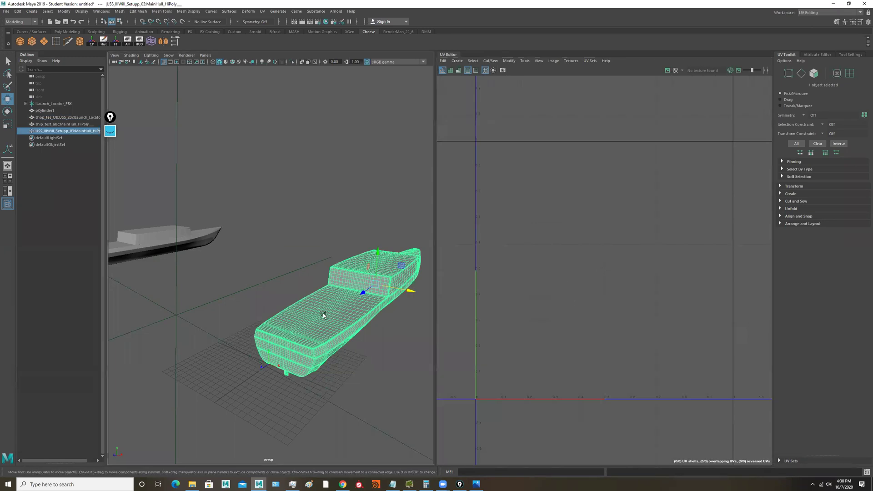
# In the Maya Classic workspace, show the yellow display layer and delete the large cylinder surrounding the hulls.
pyautogui.click(860, 13)
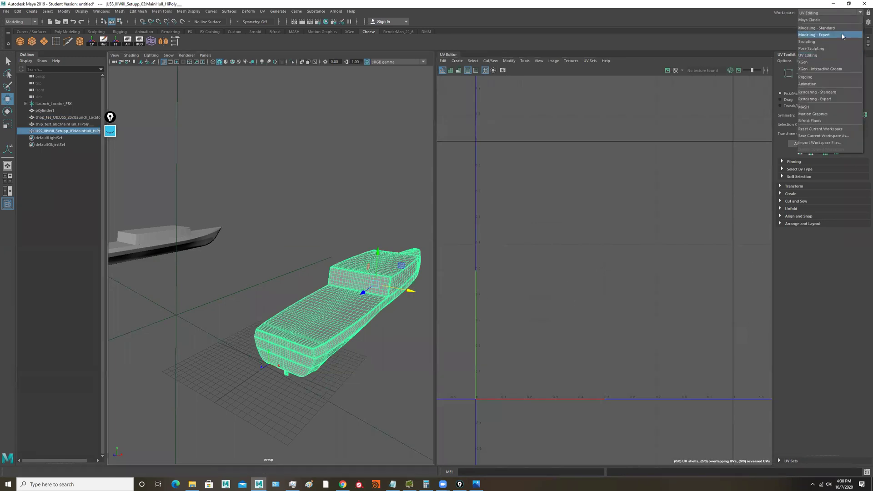
pyautogui.click(834, 26)
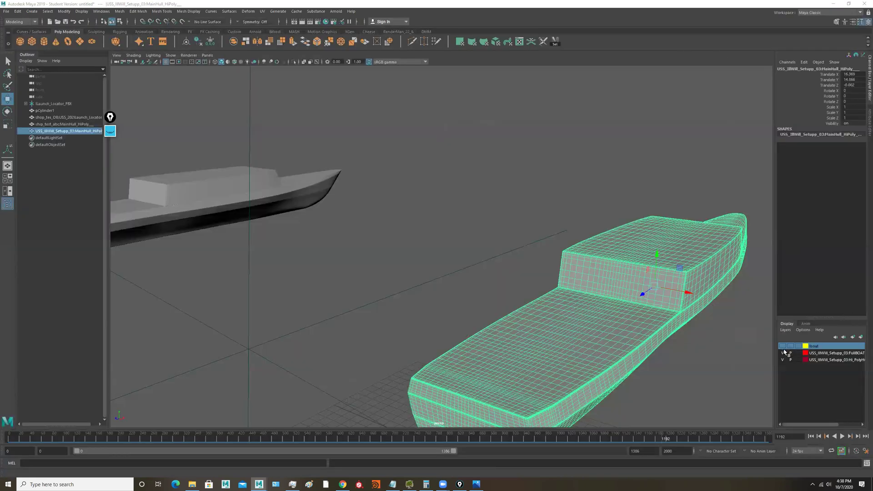
pyautogui.click(782, 346)
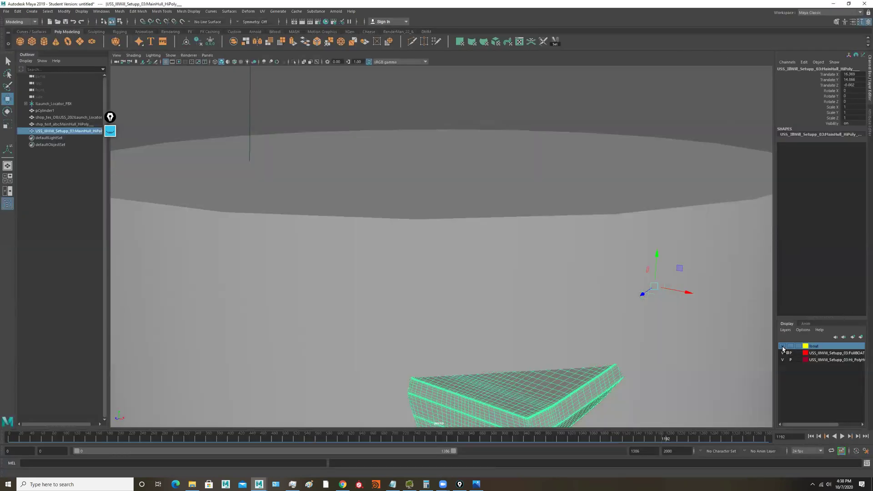
pyautogui.keyDown('alt'); pyautogui.moveTo(536, 210); pyautogui.dragTo(434, 216); pyautogui.keyUp('alt')
pyautogui.click(405, 241)
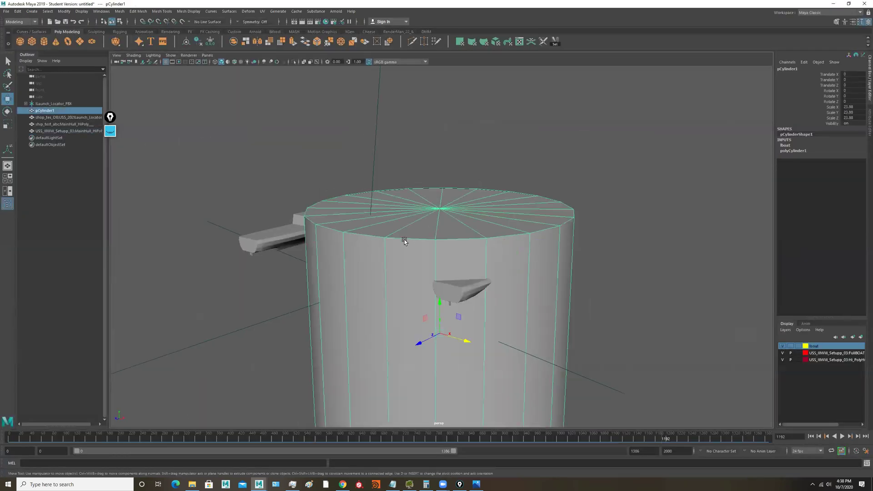
pyautogui.press('Delete')
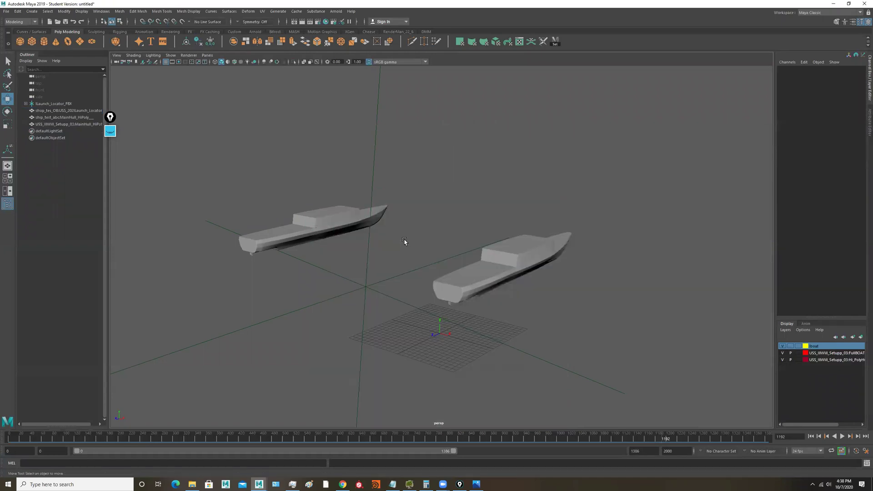
# Select the ship_test_abc hull and switch back to the UV Editing workspace.
pyautogui.click(313, 226)
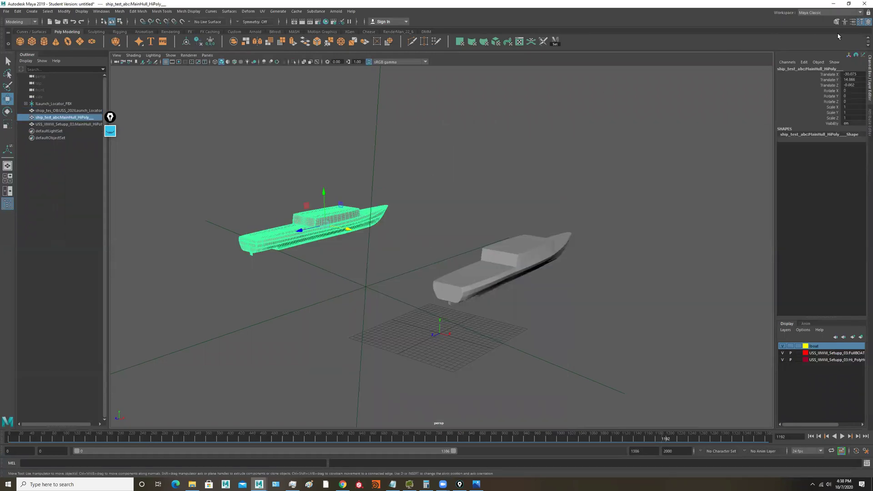
pyautogui.click(840, 13)
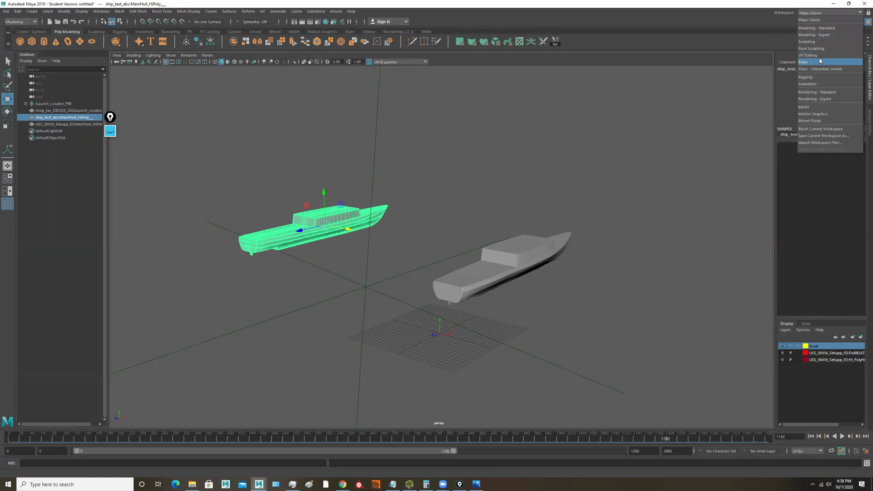
pyautogui.click(818, 56)
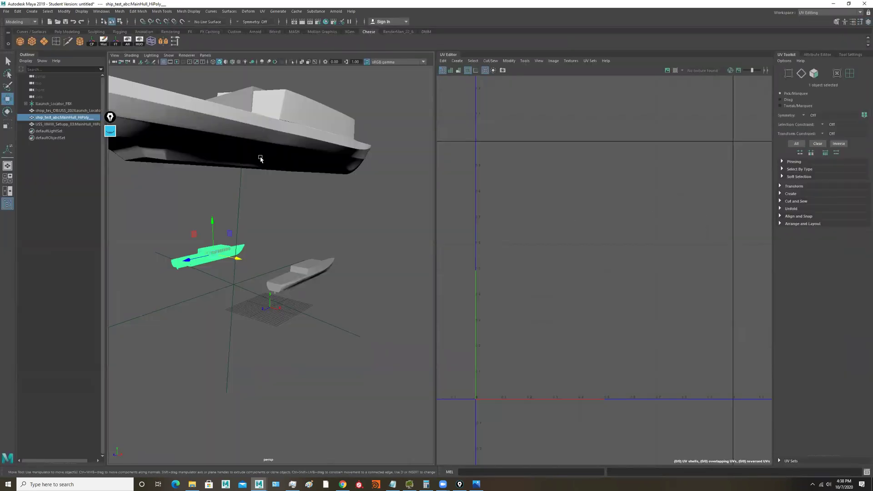
# Compare the UVs of a large imported hull with those of both small Alembic hulls in the UV Editor.
pyautogui.click(250, 148)
pyautogui.scroll(-3, 248, 251)
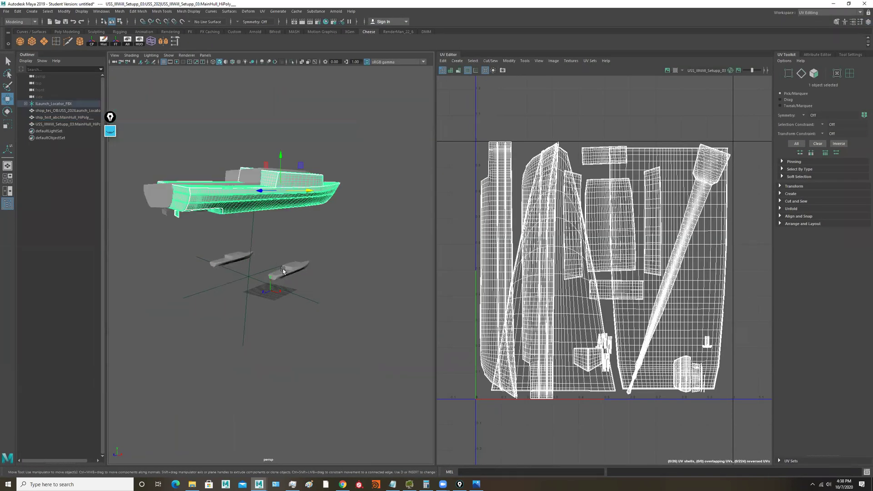
pyautogui.click(283, 271)
pyautogui.scroll(-5, 585, 291)
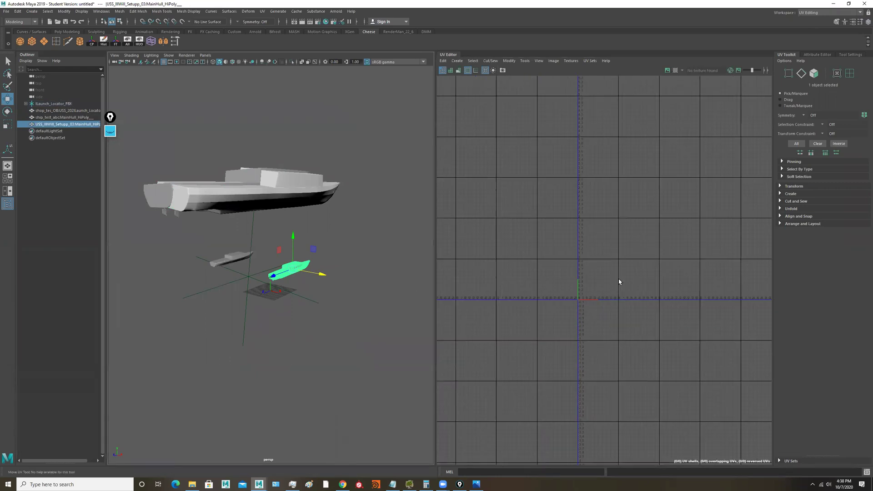
pyautogui.press('f')
pyautogui.press('f')
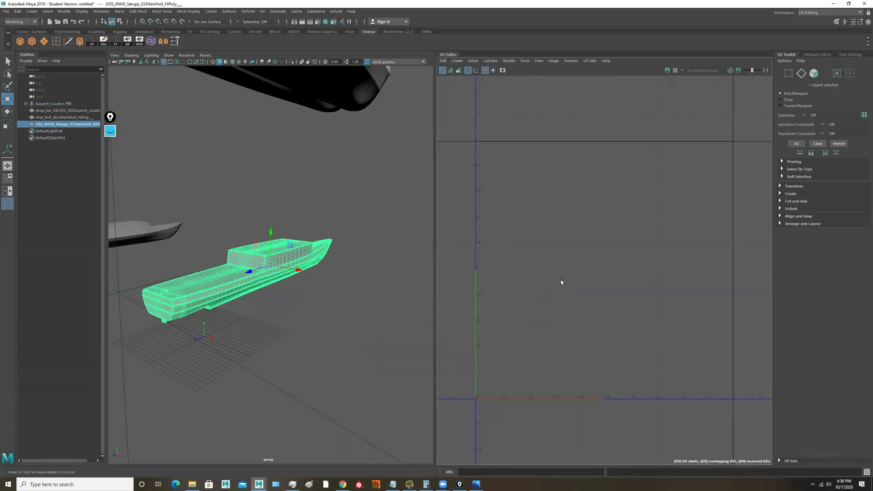
pyautogui.scroll(-5, 242, 283)
pyautogui.click(215, 254)
pyautogui.press('f')
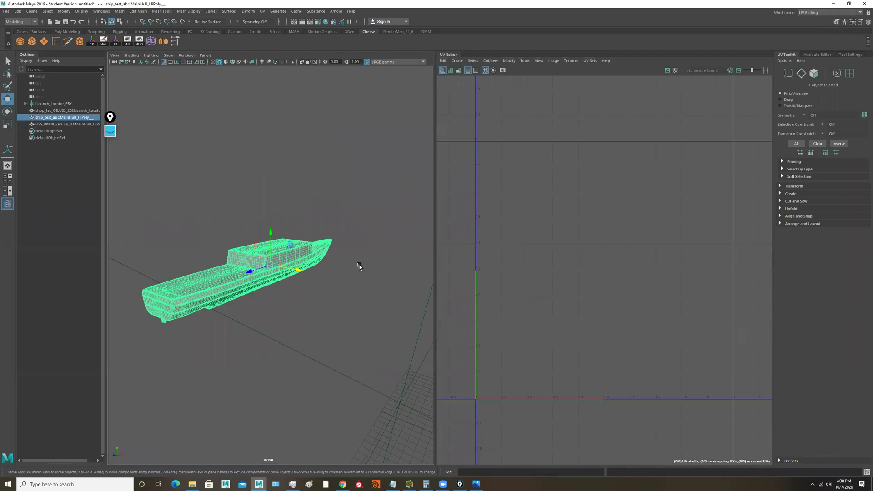
pyautogui.scroll(-5, 354, 256)
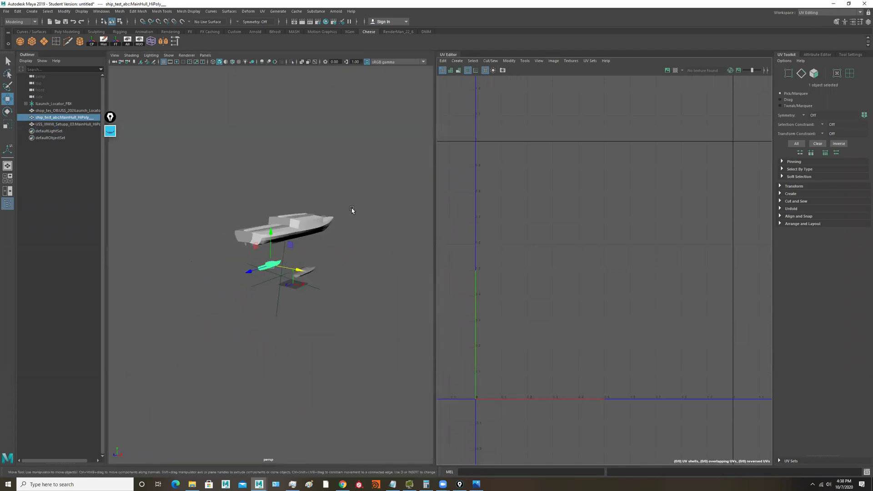
# Move the large OBJ hull away from the FBX hull to leave a clear gap between them.
pyautogui.click(289, 234)
pyautogui.keyDown('alt'); pyautogui.moveTo(324, 248); pyautogui.dragTo(391, 280); pyautogui.keyUp('alt')
pyautogui.click(400, 284)
pyautogui.click(344, 283)
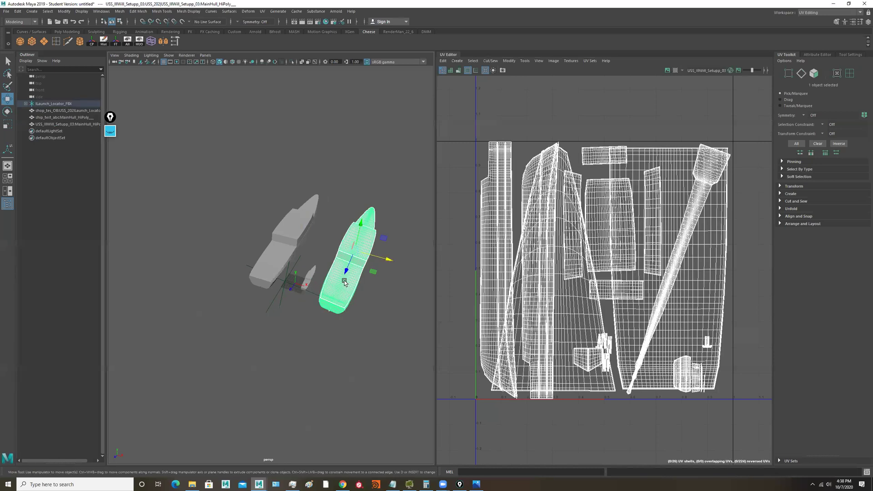
pyautogui.click(297, 247)
pyautogui.moveTo(325, 288); pyautogui.dragTo(283, 269)
# Select the FBX hull and pick its rear underside faces to examine the matching UV shell.
pyautogui.click(338, 266)
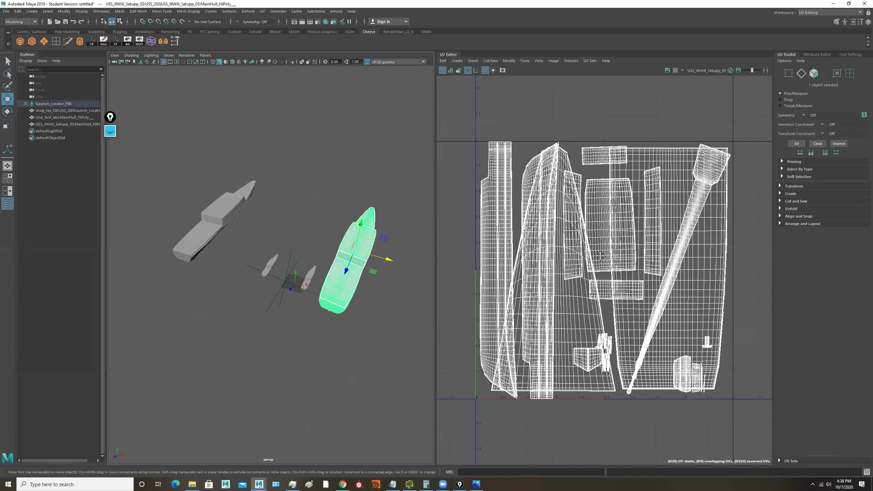
pyautogui.keyDown('alt'); pyautogui.moveTo(600, 256); pyautogui.dragTo(607, 252, button='middle'); pyautogui.keyUp('alt')
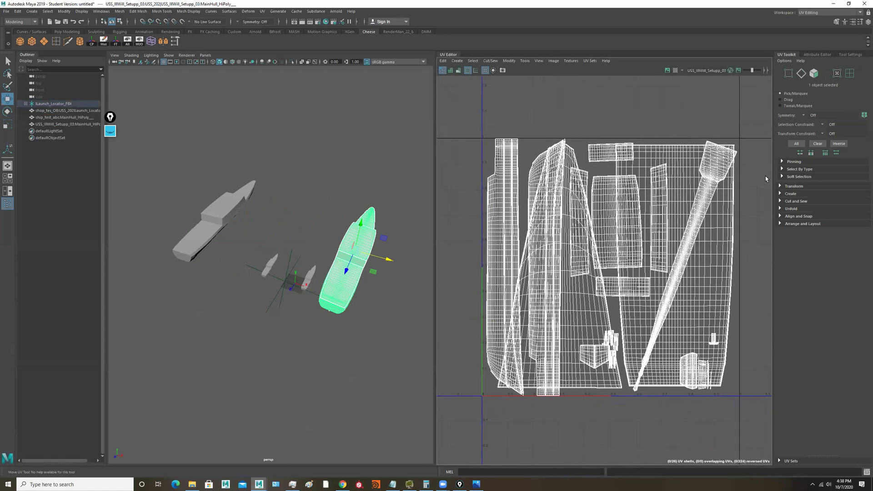
pyautogui.keyDown('alt'); pyautogui.moveTo(347, 314); pyautogui.dragTo(376, 254); pyautogui.keyUp('alt')
pyautogui.keyDown('alt'); pyautogui.moveTo(348, 253); pyautogui.dragTo(205, 229, button='middle'); pyautogui.keyUp('alt')
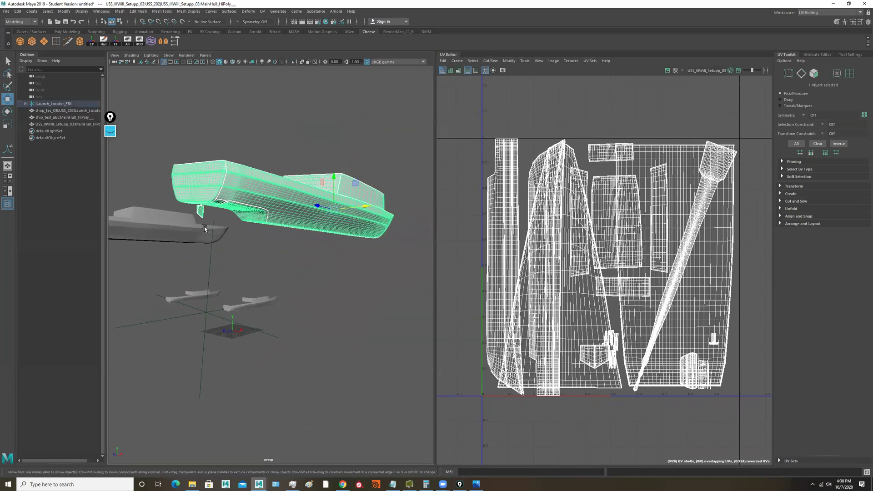
pyautogui.keyDown('alt'); pyautogui.moveTo(204, 230); pyautogui.dragTo(230, 217); pyautogui.keyUp('alt')
pyautogui.scroll(3, 177, 162)
pyautogui.moveTo(187, 140); pyautogui.dragTo(187, 158, button='right')
pyautogui.doubleClick(143, 169)
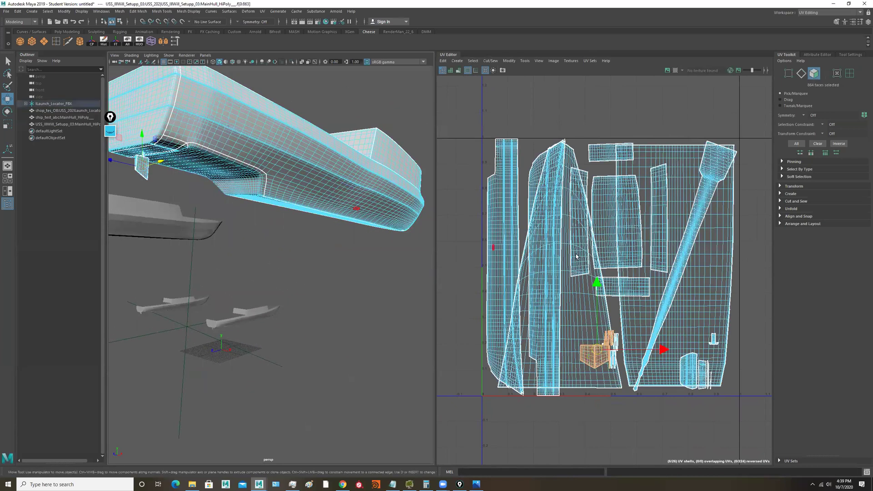
# Select the large triangular UV shell and examine the matching foredeck faces on the FBX hull.
pyautogui.doubleClick(586, 305)
pyautogui.scroll(-5, 313, 255)
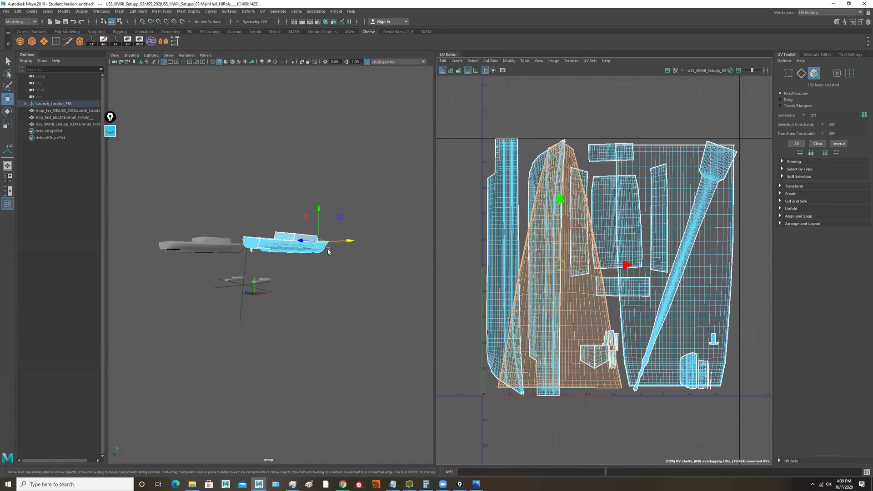
pyautogui.press('f')
pyautogui.keyDown('alt'); pyautogui.moveTo(375, 257); pyautogui.dragTo(296, 265); pyautogui.keyUp('alt')
pyautogui.scroll(-5, 638, 237)
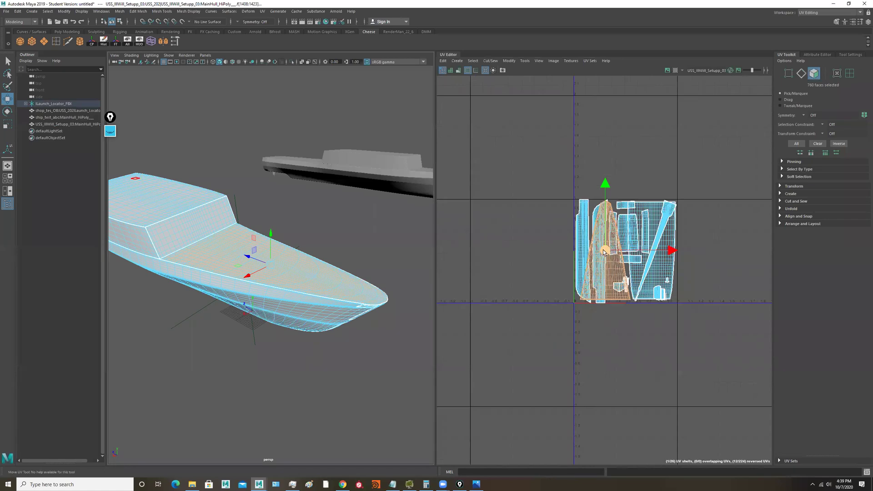
# Try to move the foredeck's UV shell outside the unit UV square, and return the FBX hull to object selection.
pyautogui.moveTo(604, 250); pyautogui.dragTo(525, 223)
pyautogui.keyDown('alt'); pyautogui.moveTo(266, 265); pyautogui.dragTo(256, 269); pyautogui.keyUp('alt')
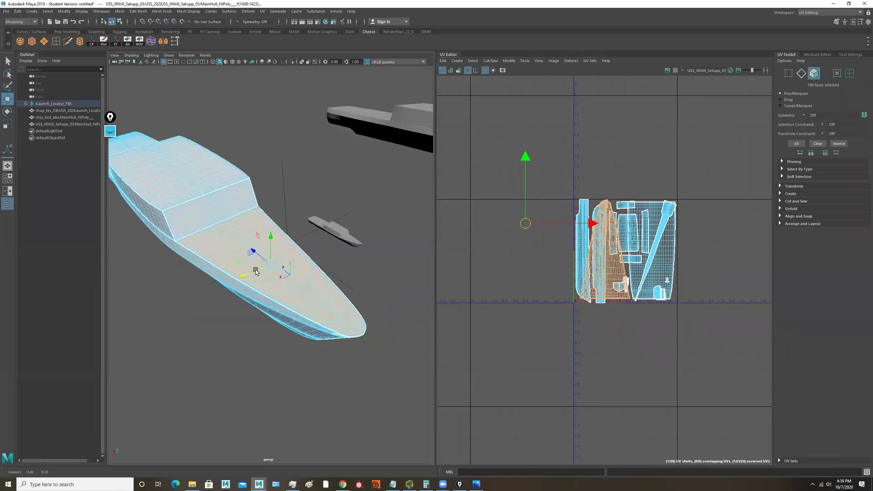
pyautogui.moveTo(257, 262); pyautogui.dragTo(348, 172, button='right')
pyautogui.scroll(-3, 278, 225)
pyautogui.keyDown('alt'); pyautogui.moveTo(277, 226); pyautogui.dragTo(280, 187); pyautogui.keyUp('alt')
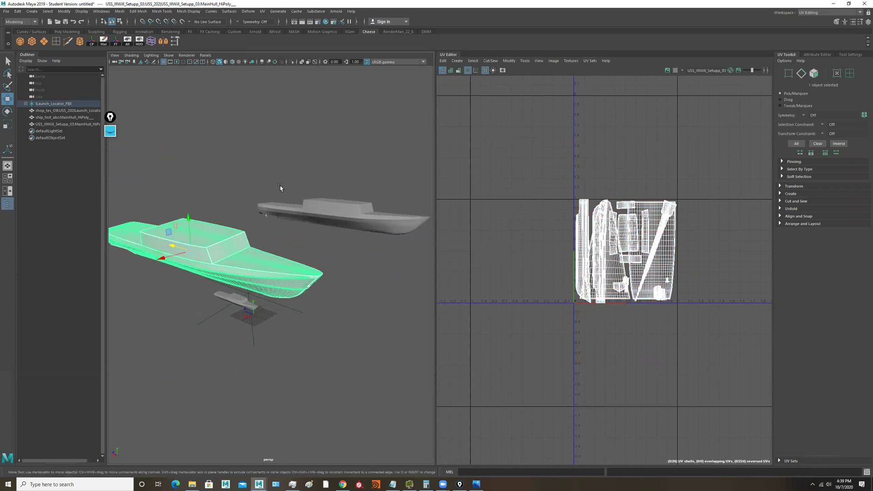
pyautogui.keyDown('alt'); pyautogui.moveTo(296, 231); pyautogui.dragTo(413, 223, button='middle'); pyautogui.keyUp('alt')
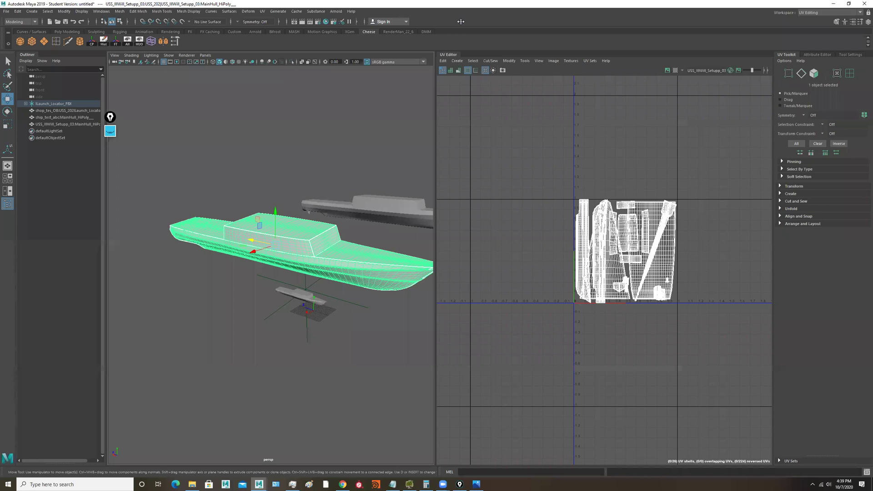